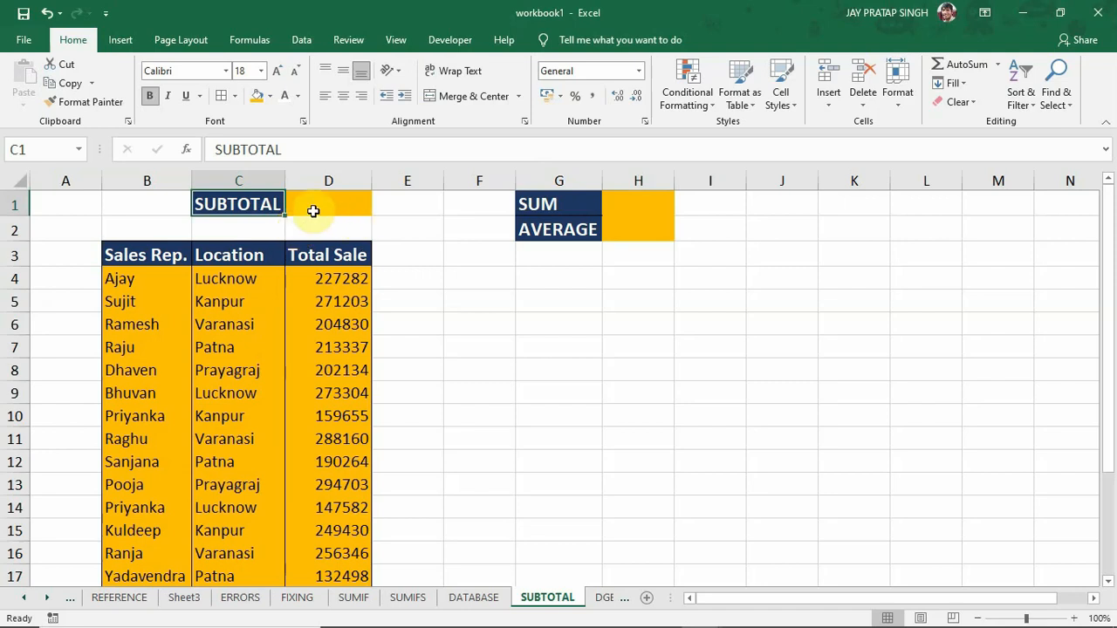
pyautogui.click(624, 212)
pyautogui.click(318, 285)
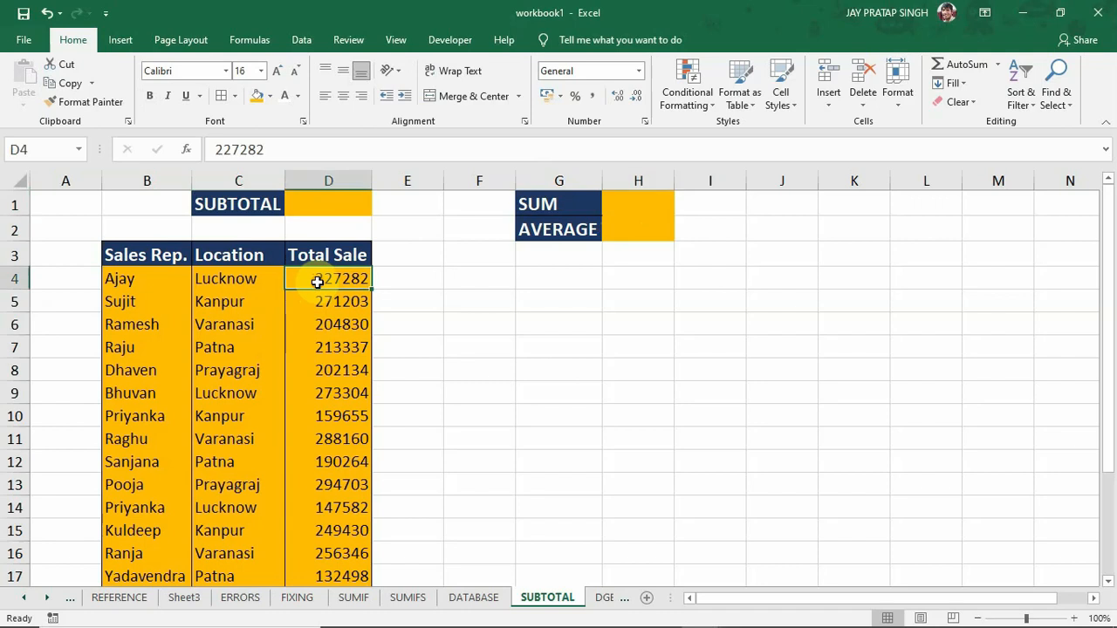
pyautogui.click(647, 230)
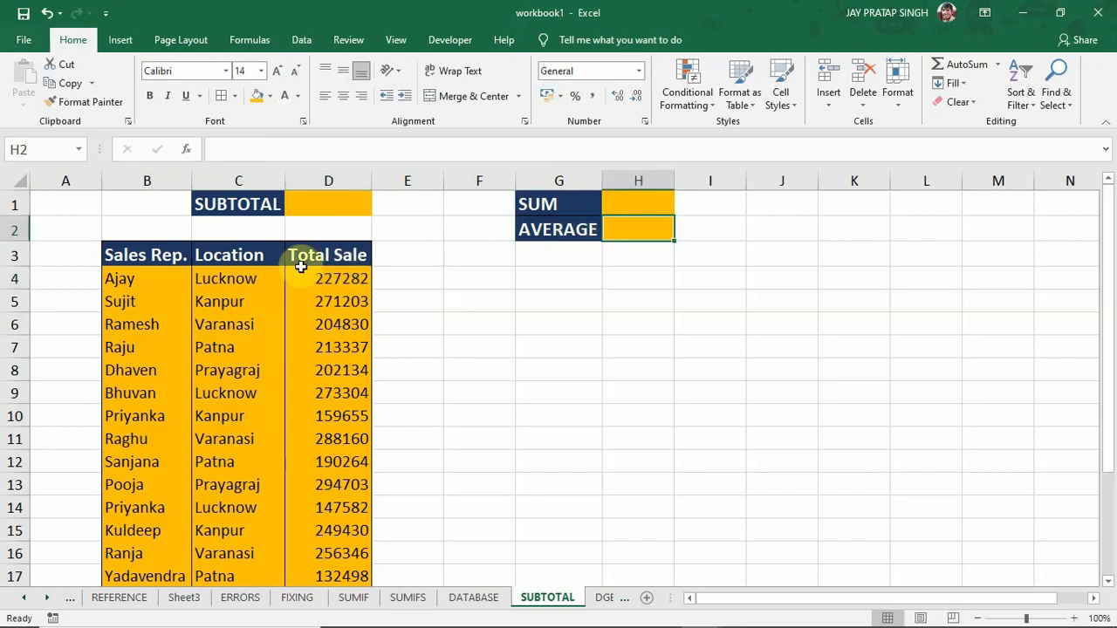
pyautogui.click(632, 206)
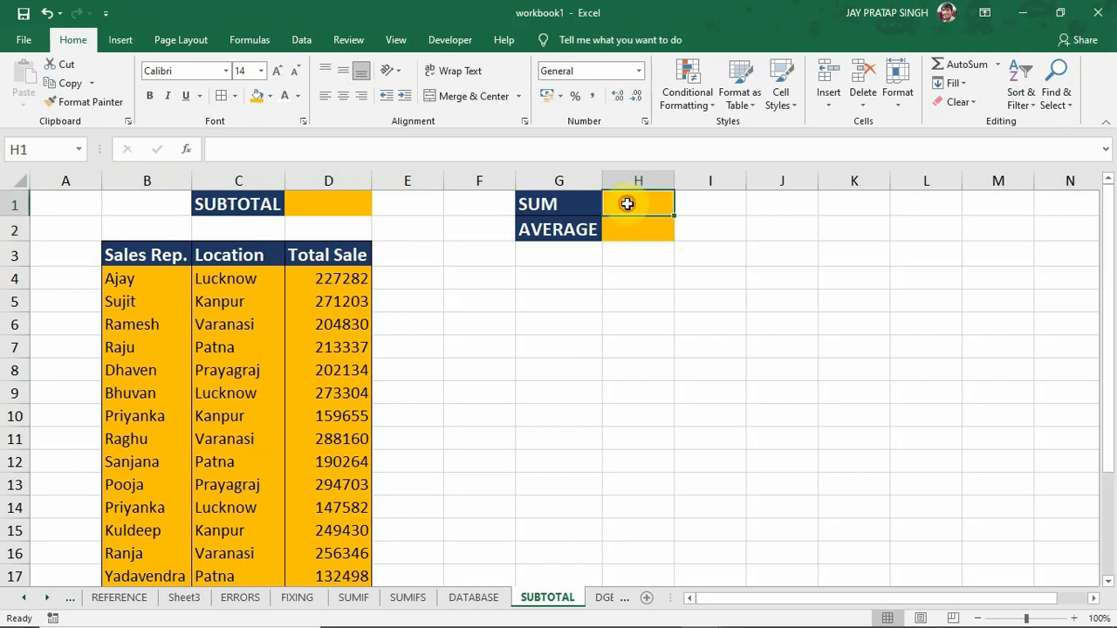
pyautogui.click(627, 227)
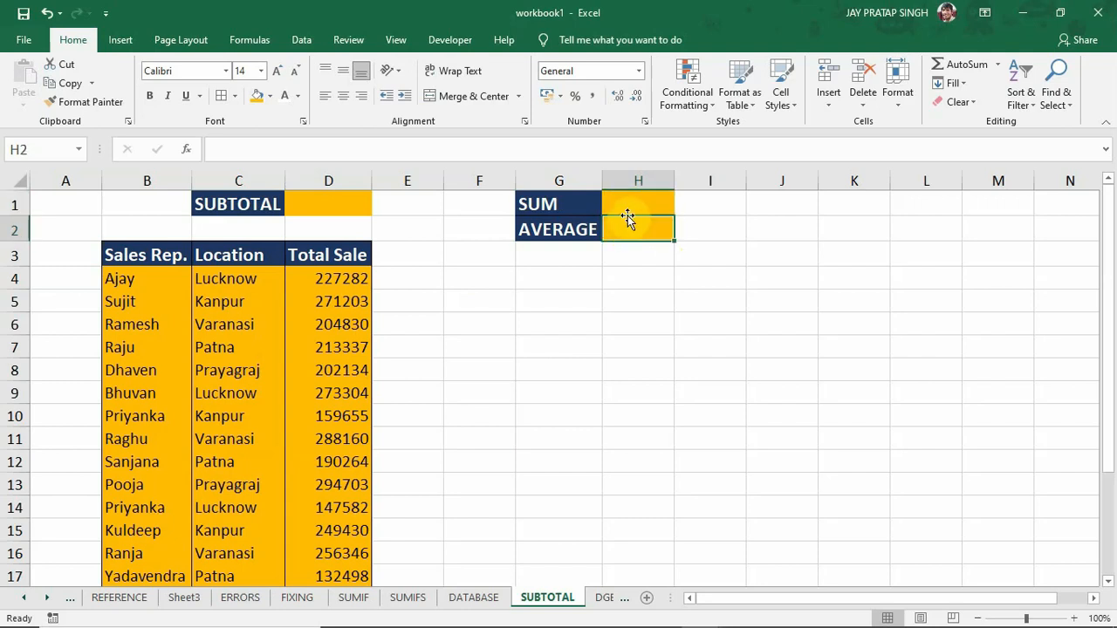
pyautogui.click(628, 205)
pyautogui.click(629, 234)
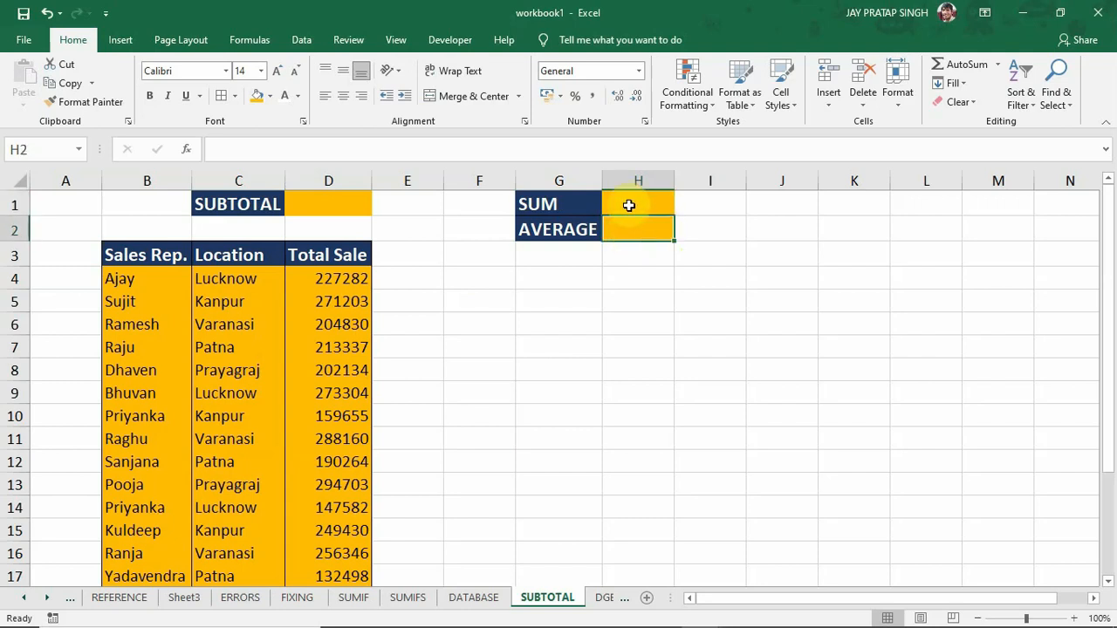
# - Enter a SUM formula in H1 that adds the Total Sale values in D4:D23
pyautogui.click(628, 203)
pyautogui.write('=S')
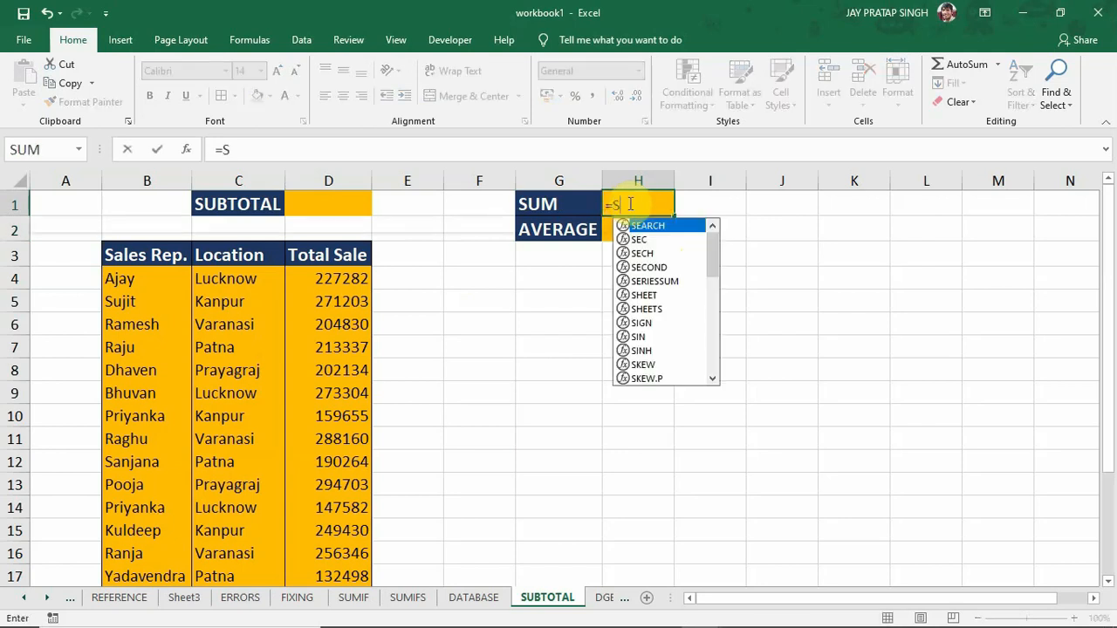
pyautogui.write('UM(')
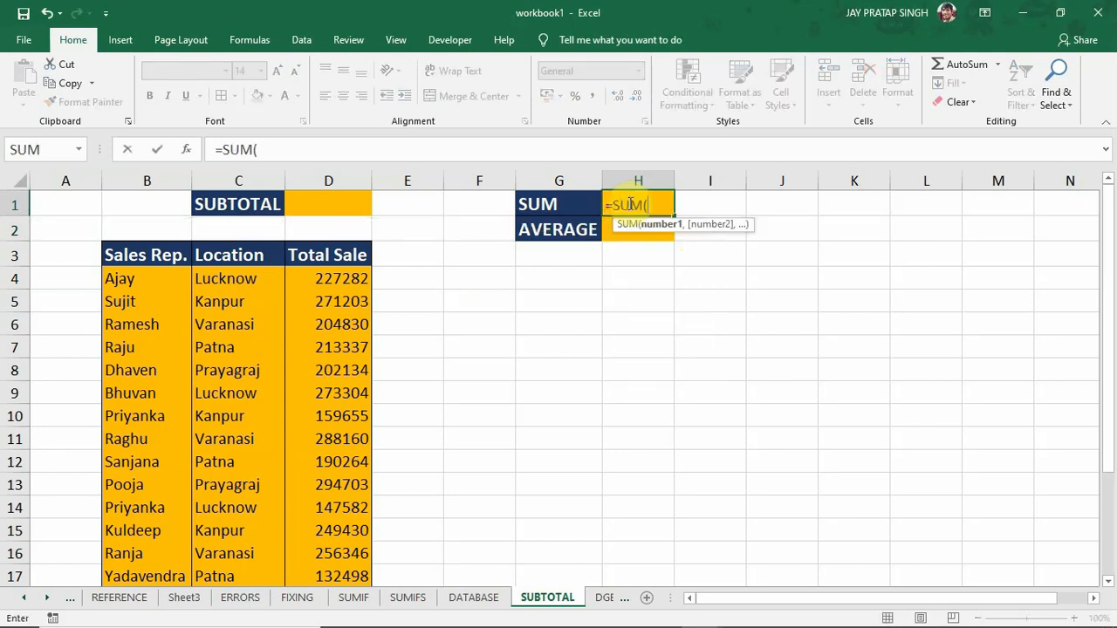
pyautogui.click(349, 279)
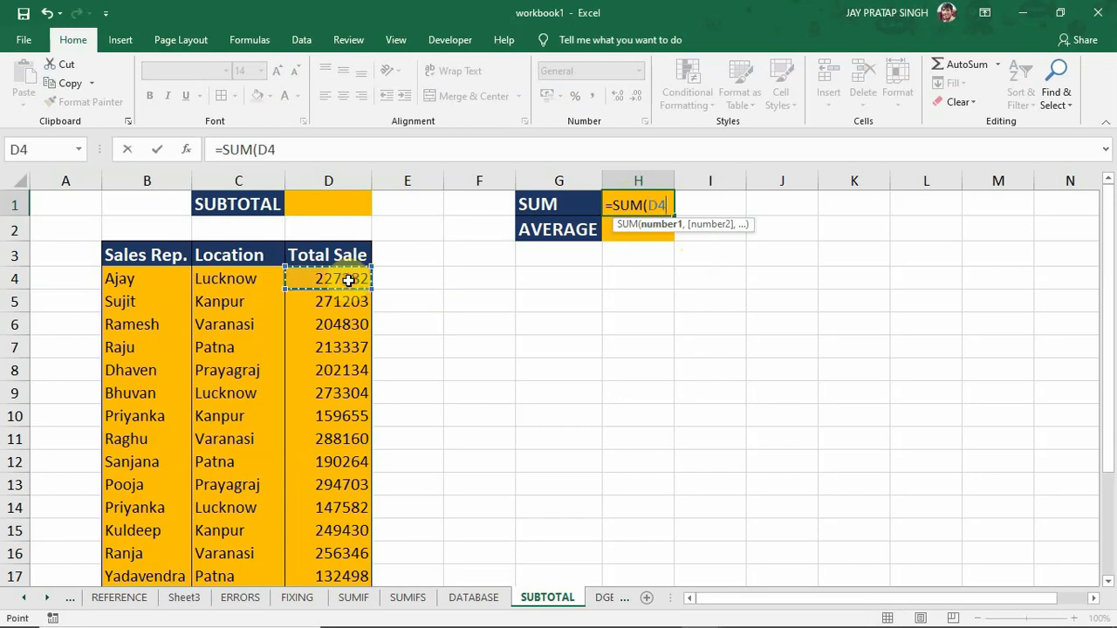
pyautogui.hotkey('ctrl', 'shift', 'Down')
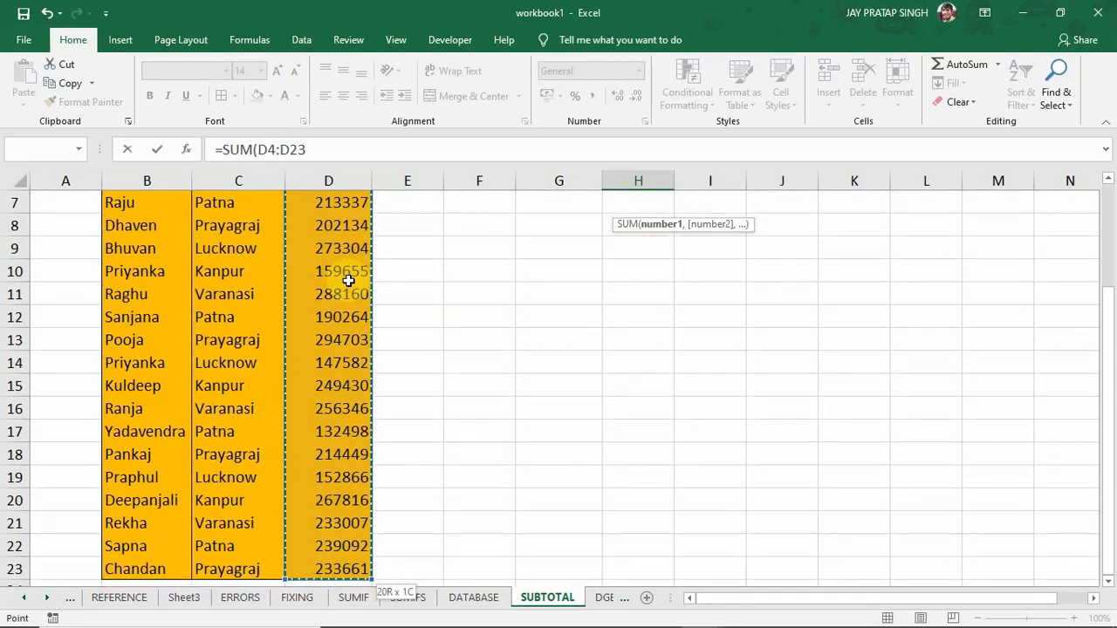
pyautogui.press('Escape')
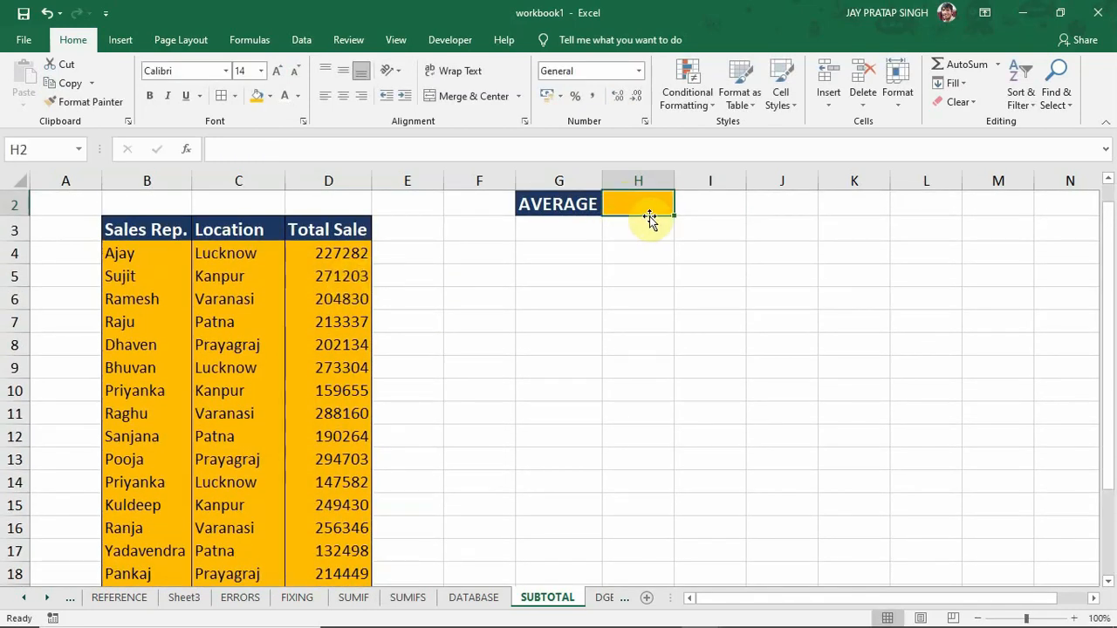
pyautogui.scroll(1, 1105, 204)
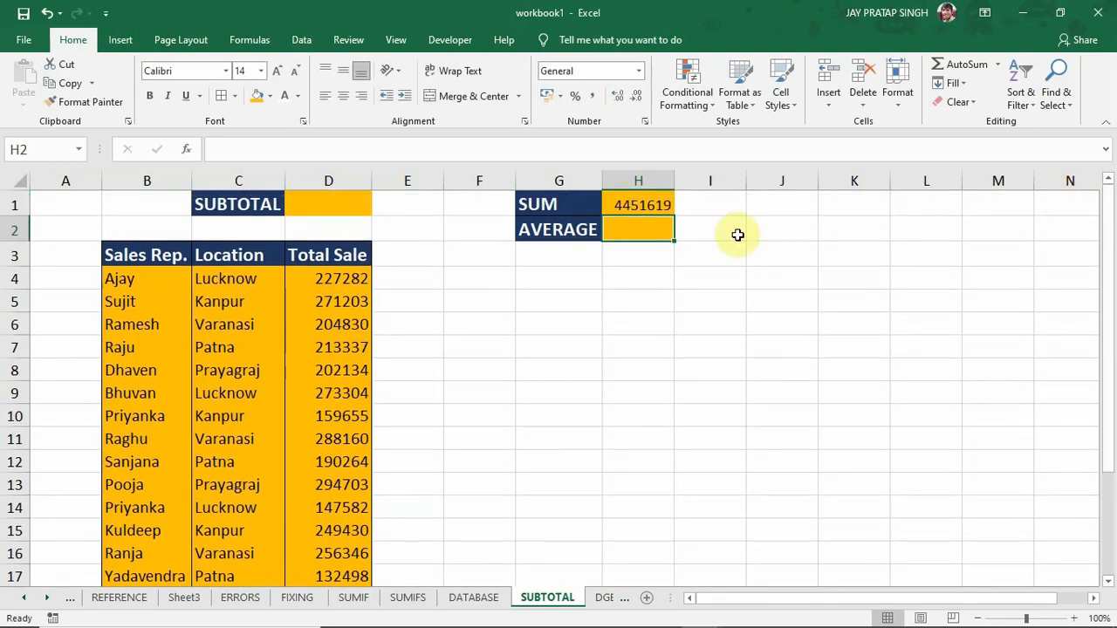
# - Enter an AVERAGE formula in H2 for the Total Sale values in D4:D23
pyautogui.click(645, 202)
pyautogui.click(646, 229)
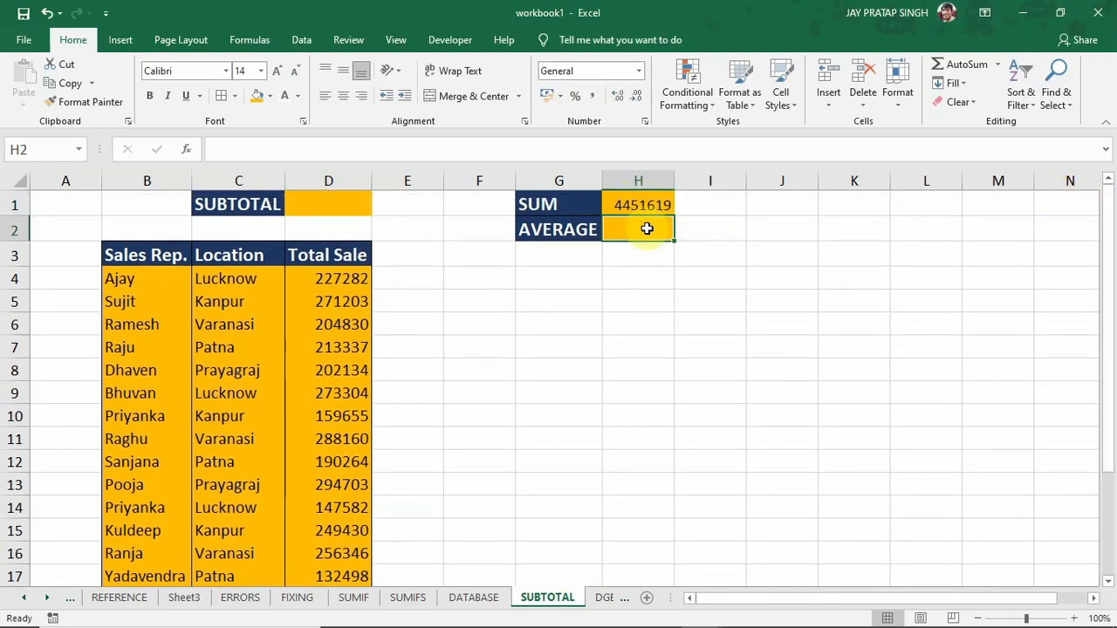
pyautogui.write('=AVERAGE')
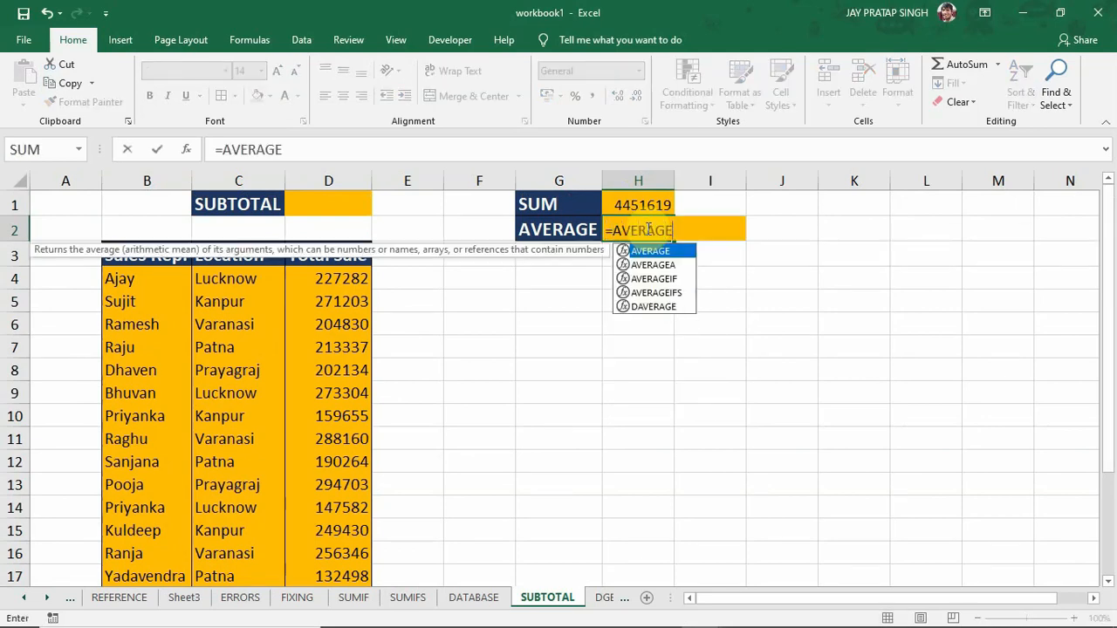
pyautogui.write('(')
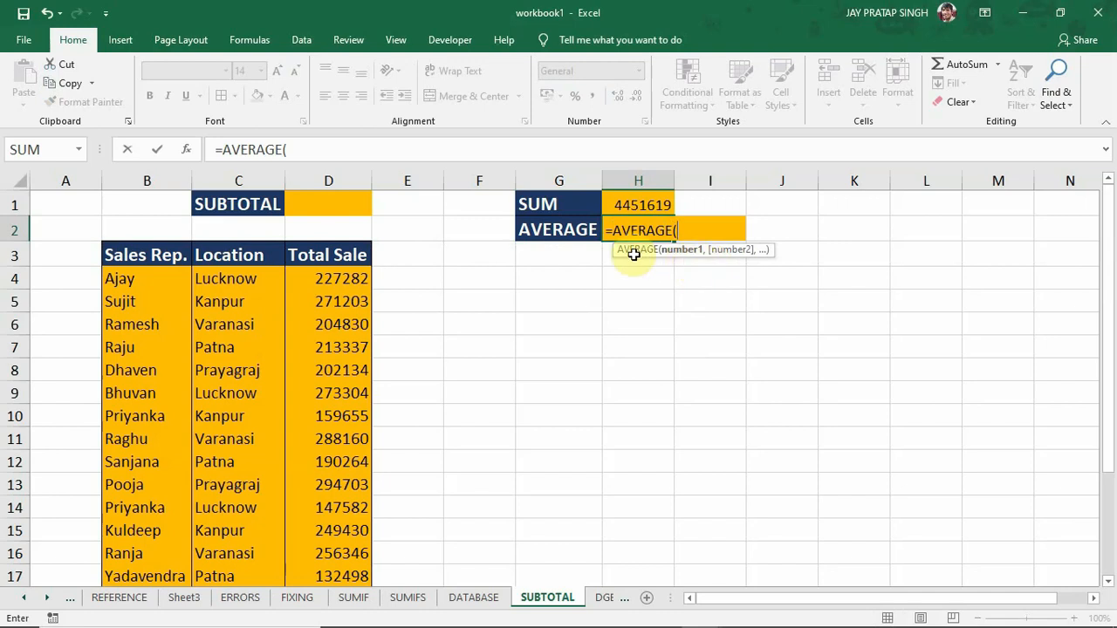
pyautogui.click(346, 279)
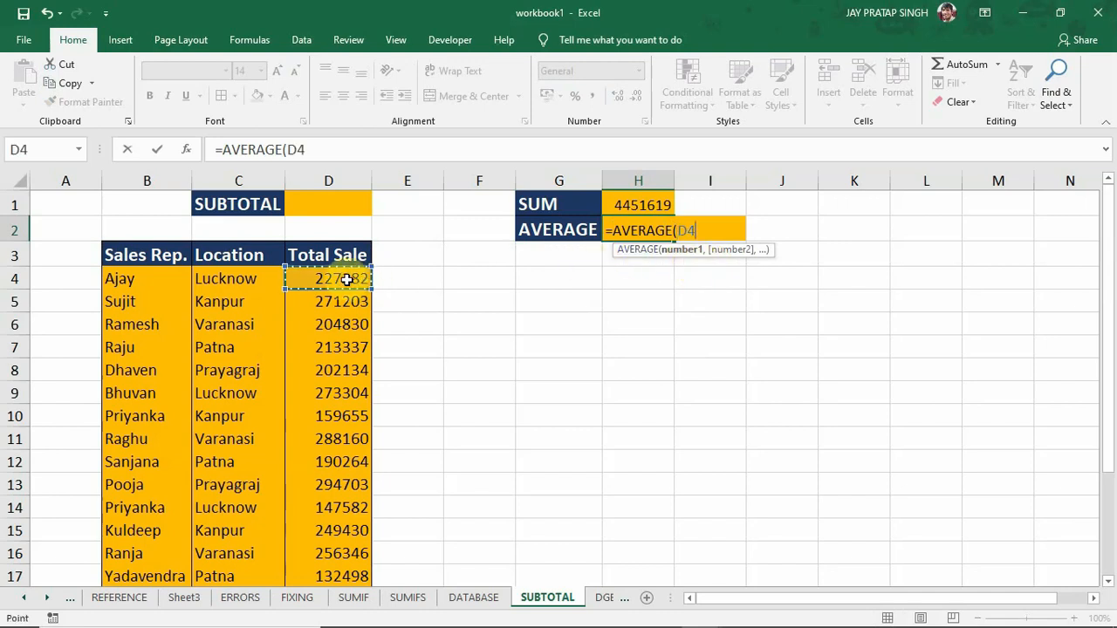
pyautogui.hotkey('ctrl', 'shift', 'Down')
pyautogui.press('Return')
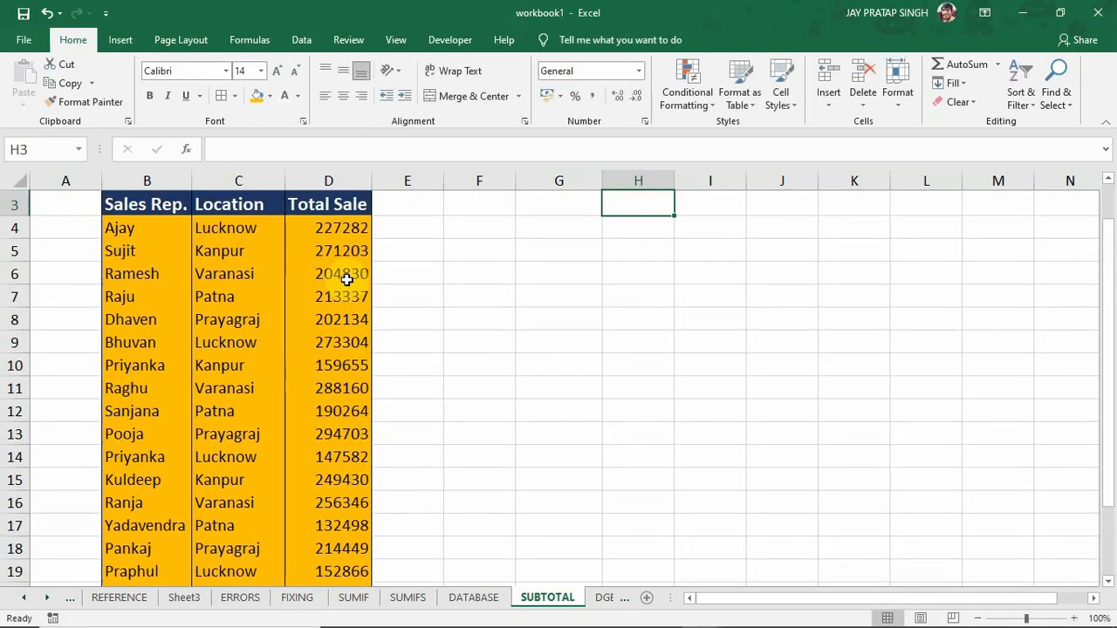
pyautogui.scroll(1, 1106, 192)
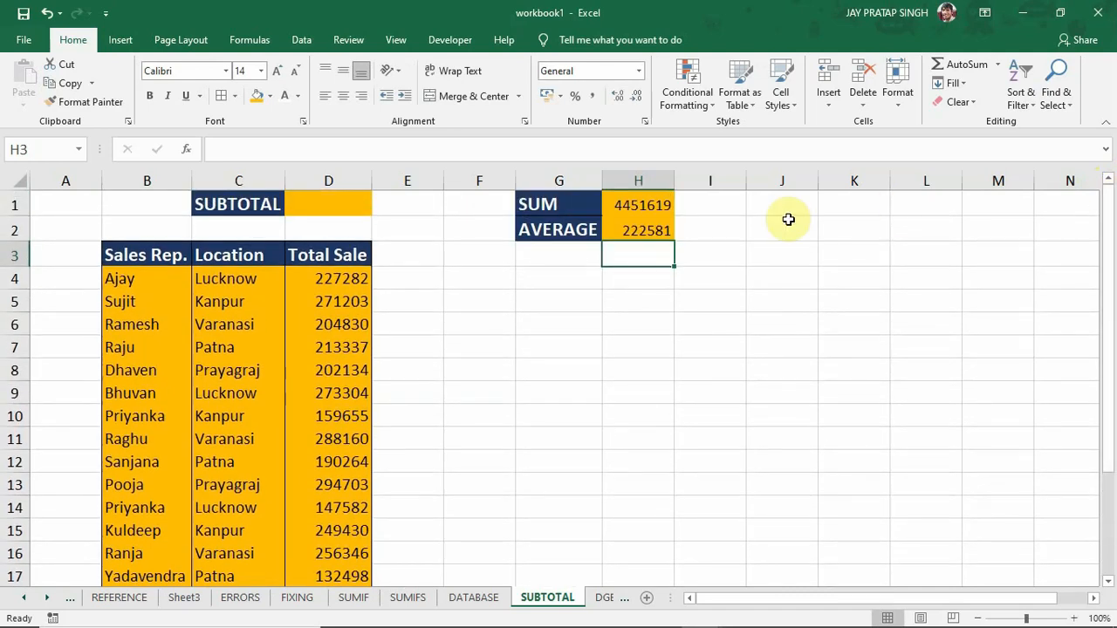
pyautogui.click(644, 206)
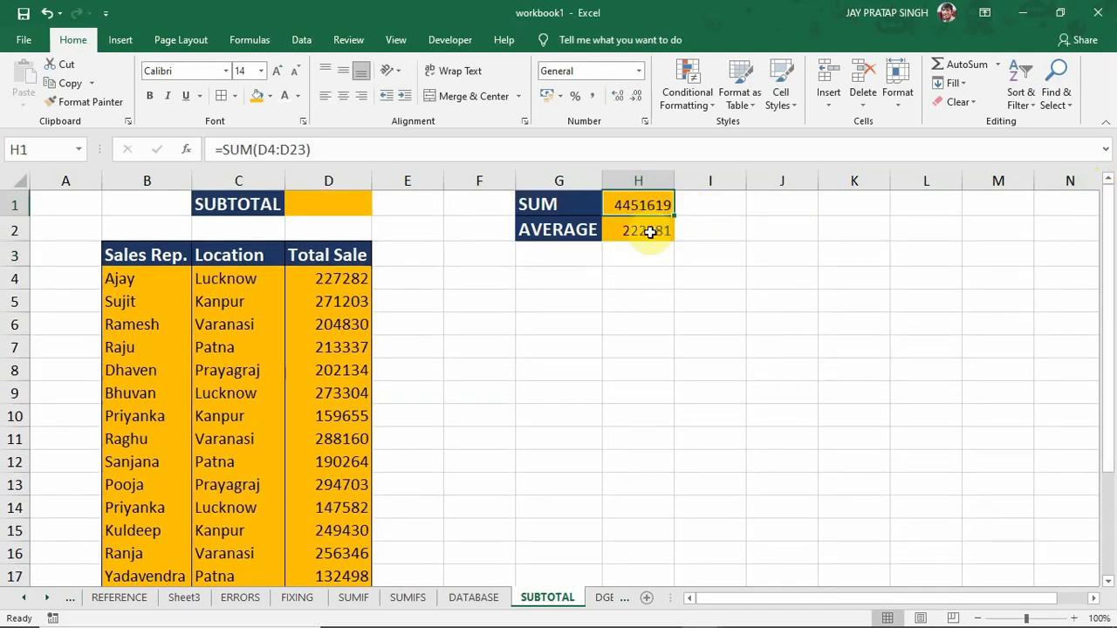
pyautogui.click(650, 232)
pyautogui.click(643, 204)
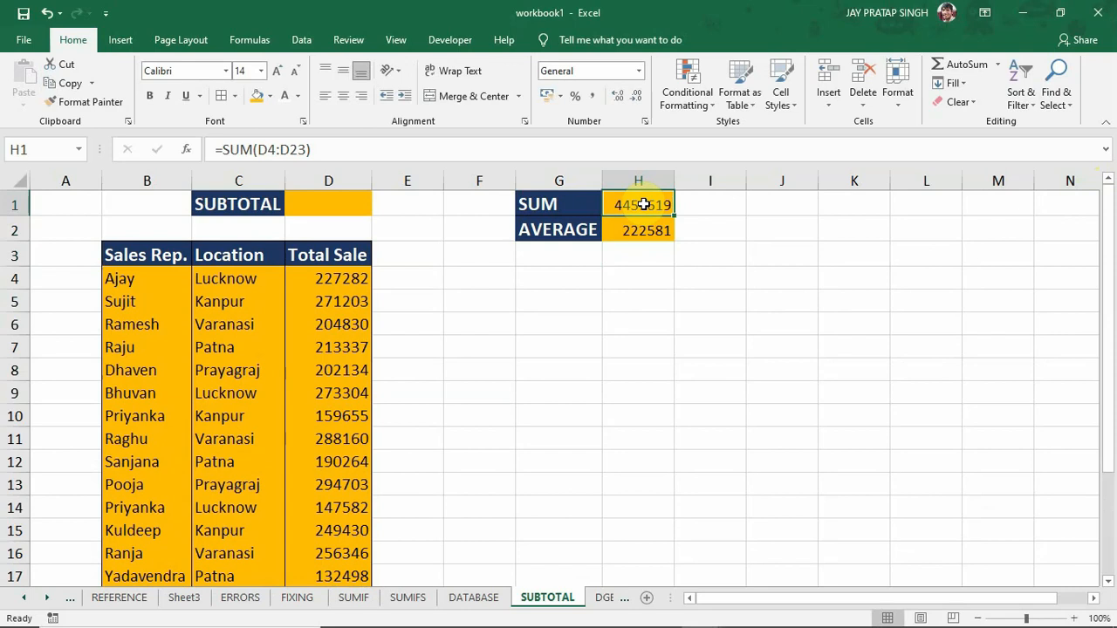
# - Start a SUBTOTAL formula in D1, up to its function number argument
pyautogui.click(345, 204)
pyautogui.write('=')
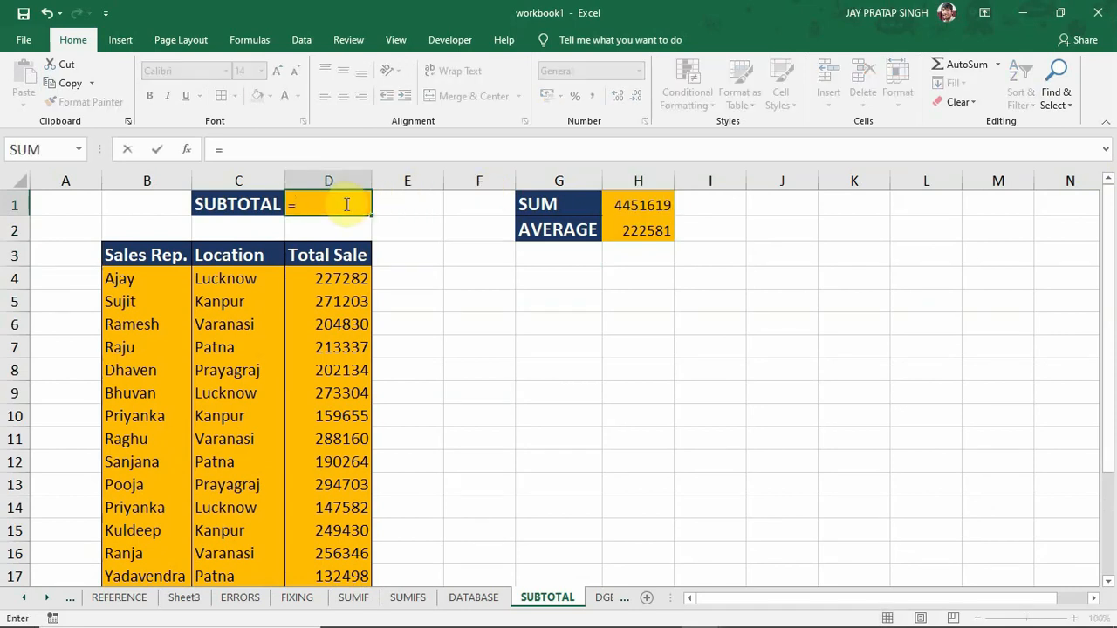
pyautogui.write('SUBTO')
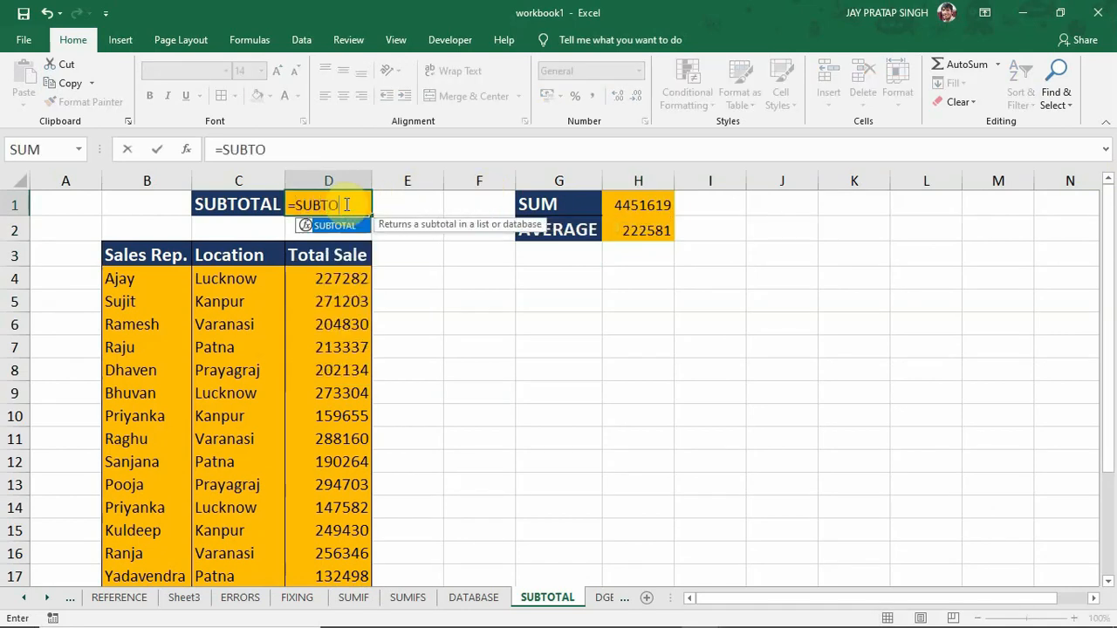
pyautogui.write('TAL(')
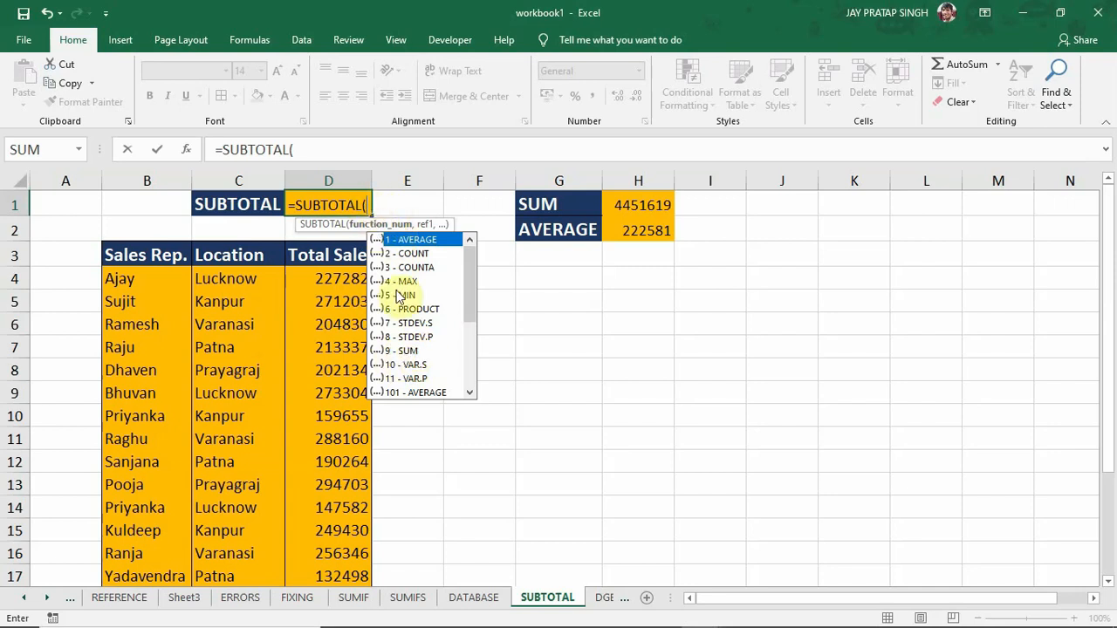
pyautogui.doubleClick(413, 350)
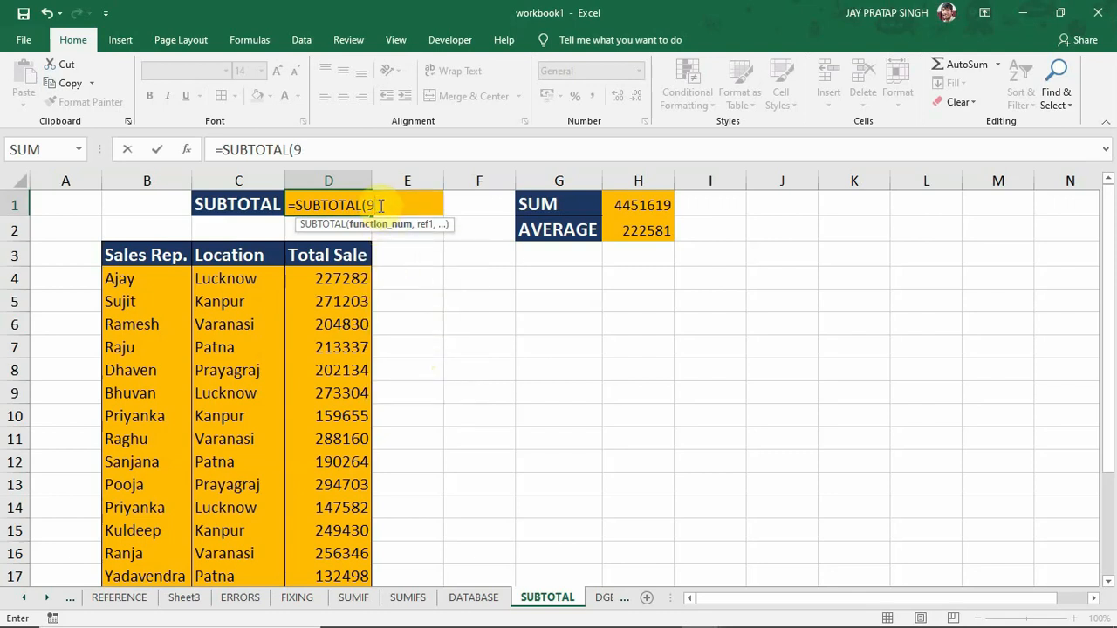
pyautogui.press('BackSpace')
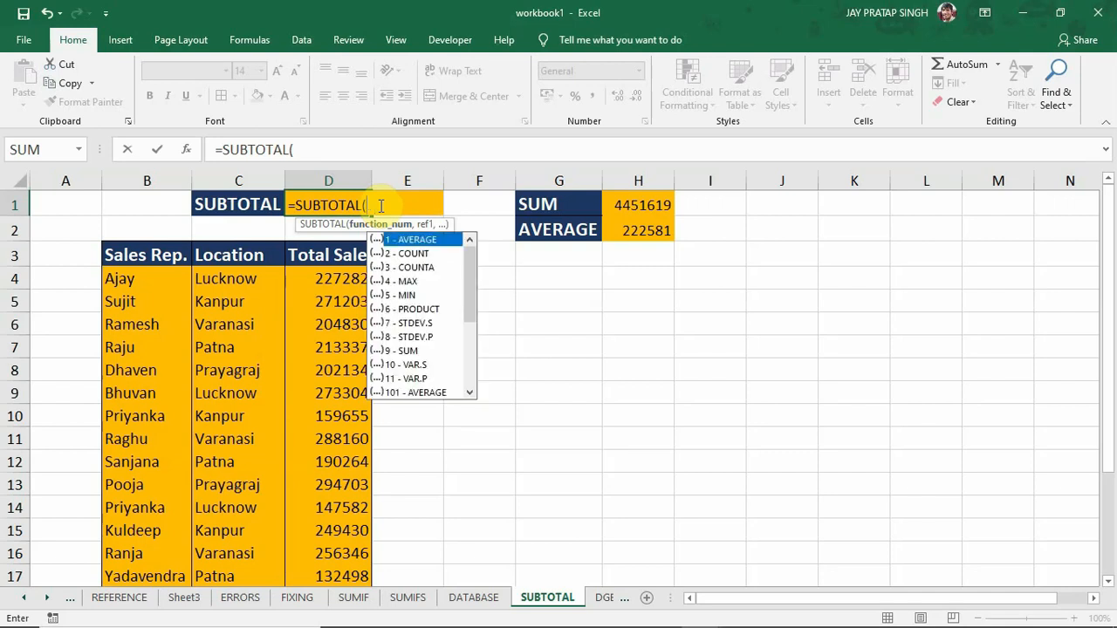
pyautogui.doubleClick(431, 243)
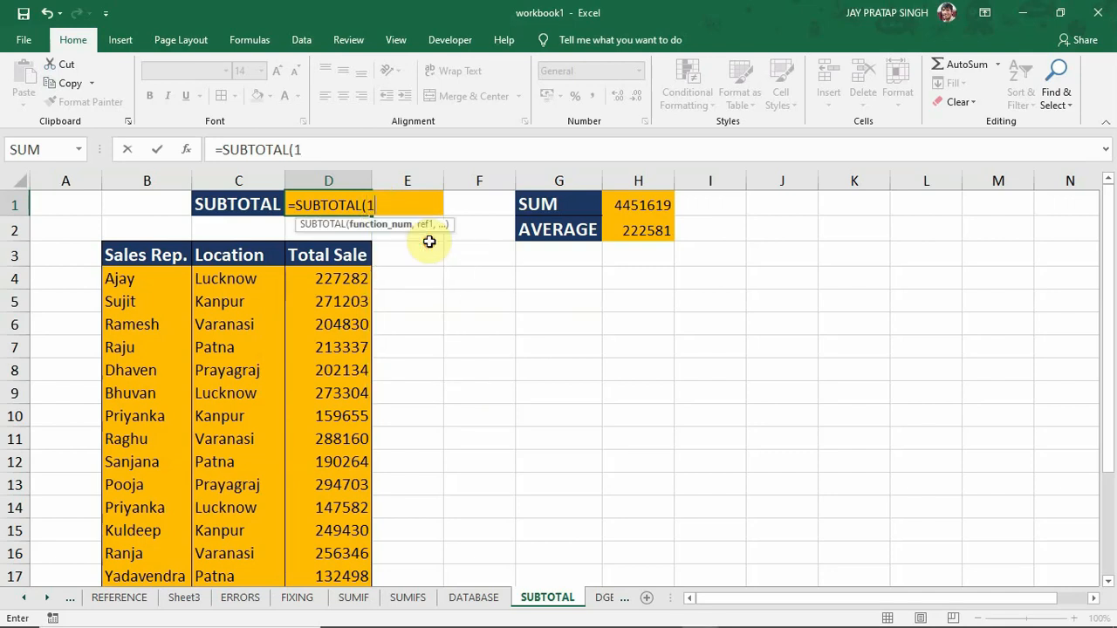
pyautogui.press('BackSpace')
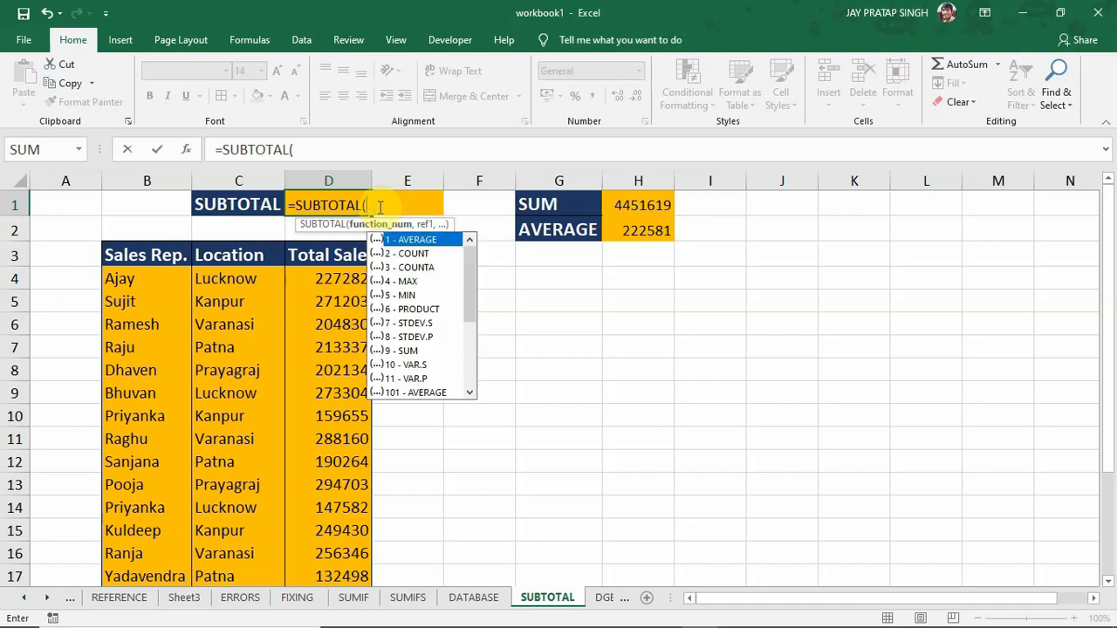
# - Complete the SUBTOTAL formula in D1 with function number 9 (SUM) and the Total Sale range D4:D23
pyautogui.write('9')
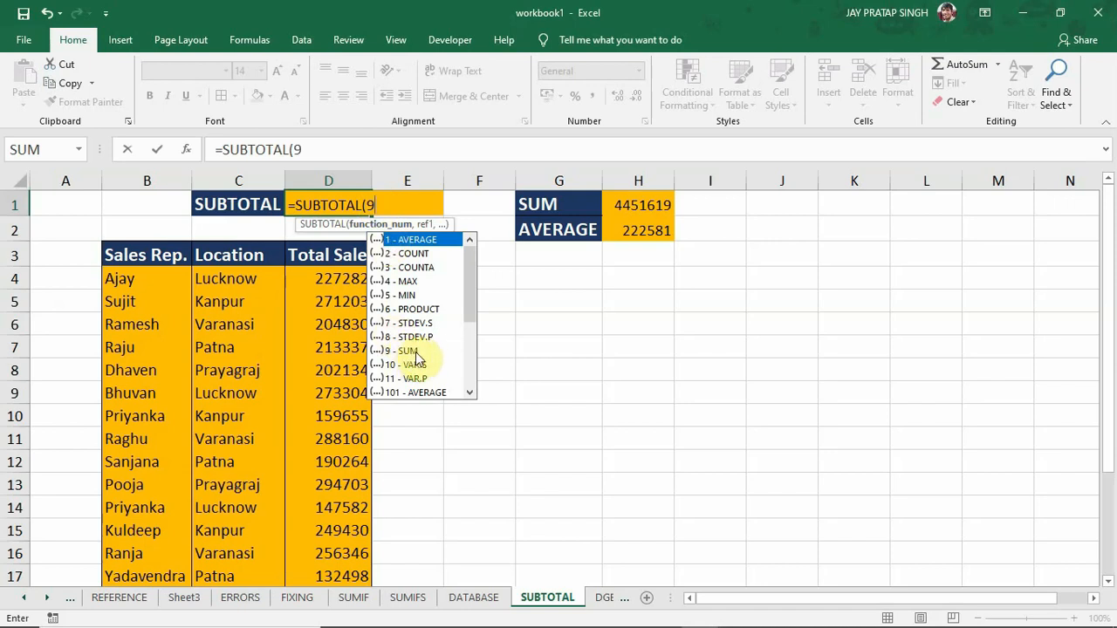
pyautogui.write(',')
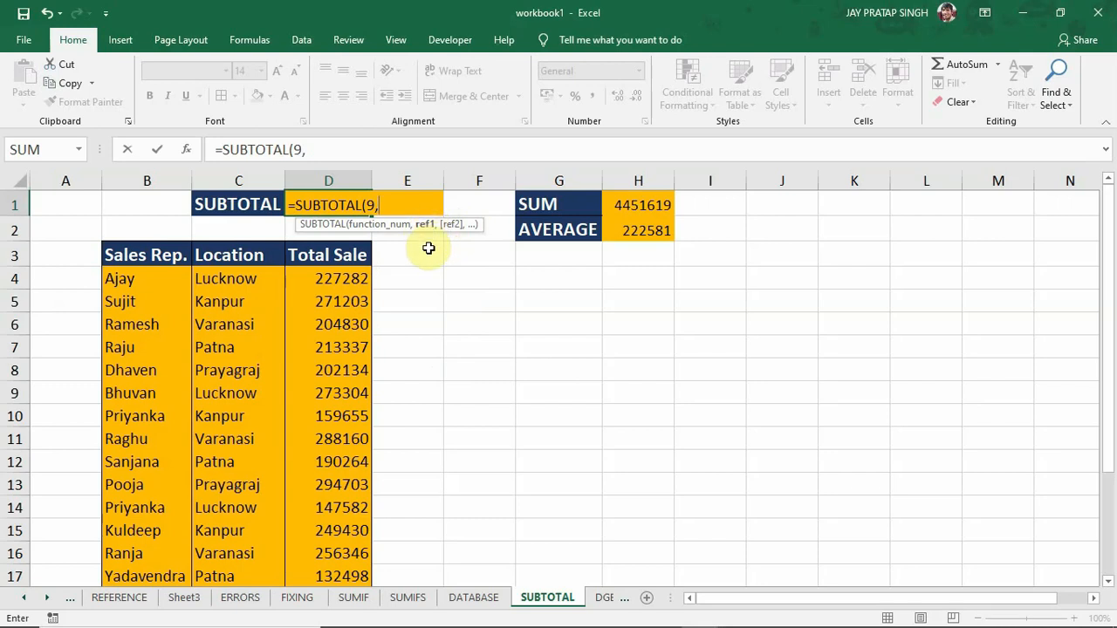
pyautogui.click(322, 278)
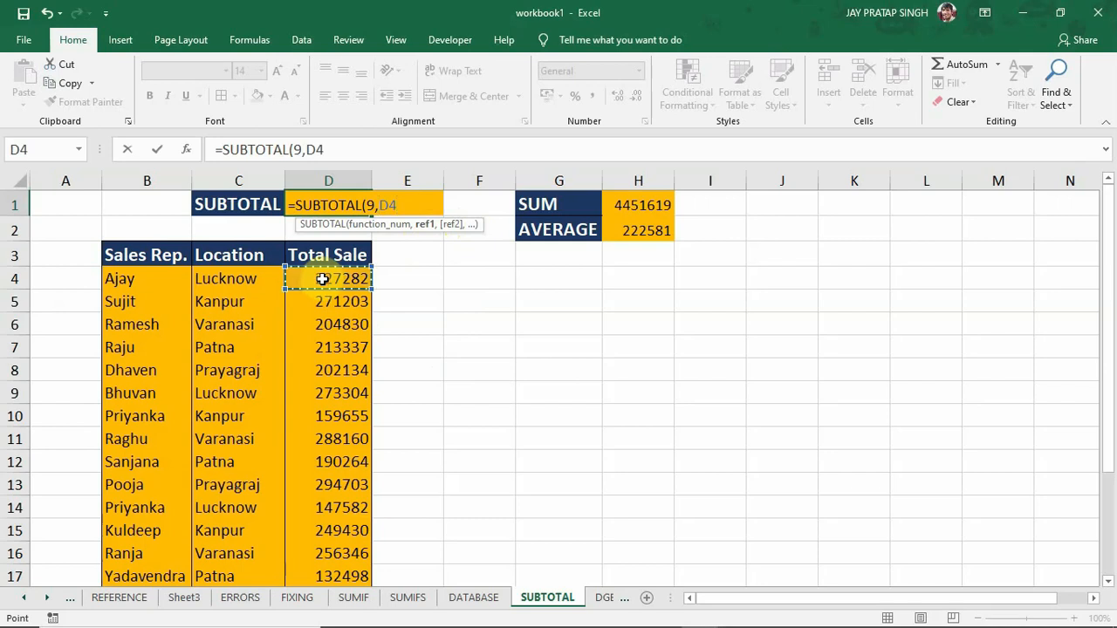
pyautogui.hotkey('ctrl', 'shift', 'Down')
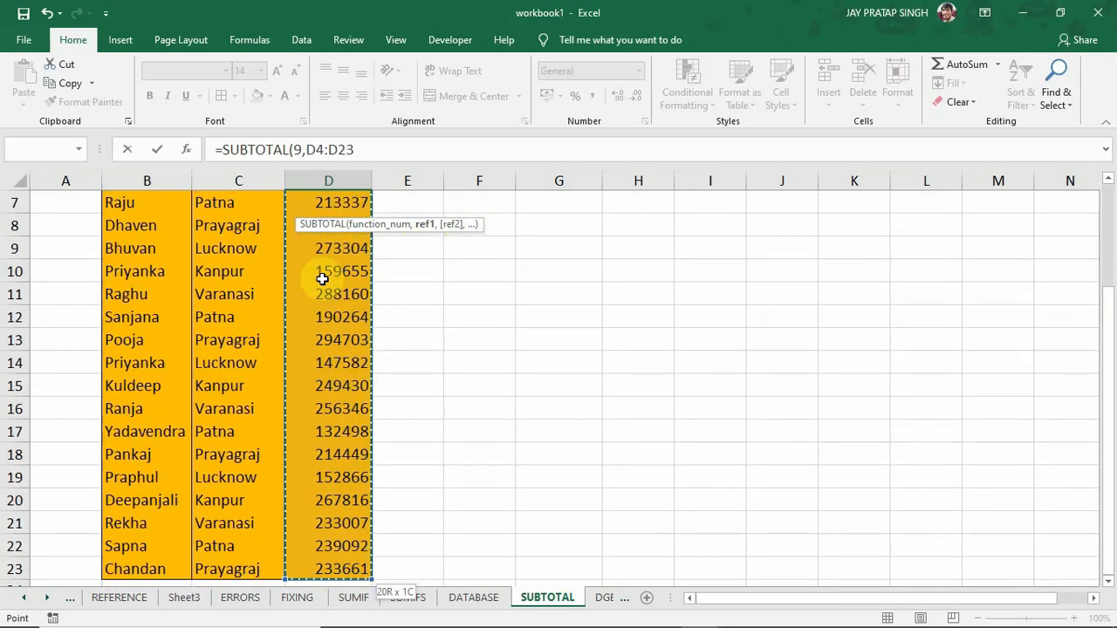
pyautogui.press('Escape')
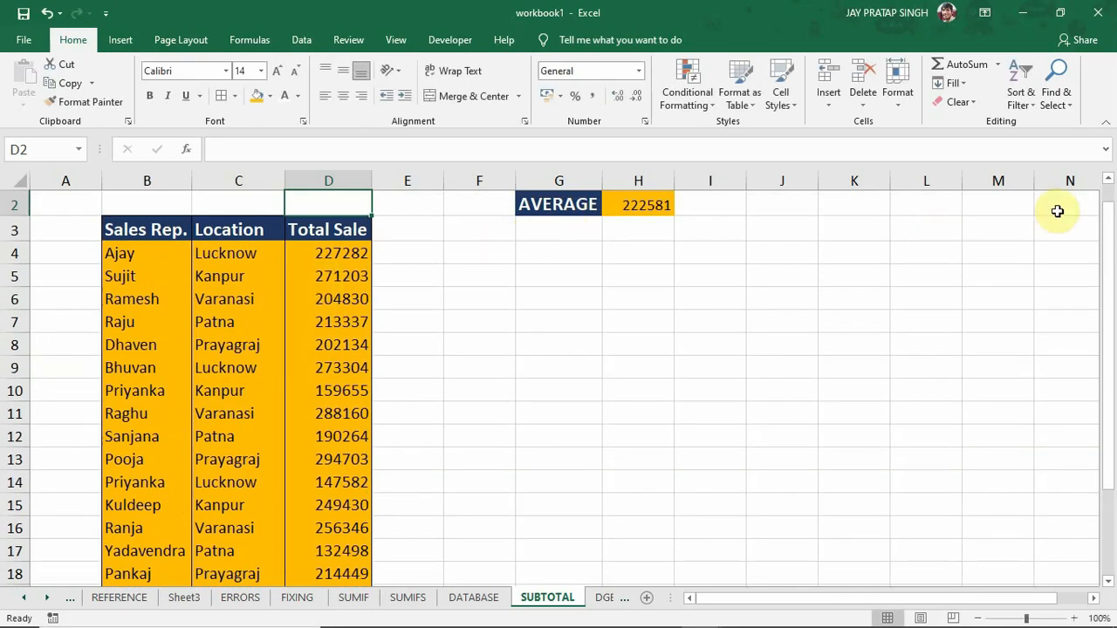
pyautogui.scroll(1, 1105, 198)
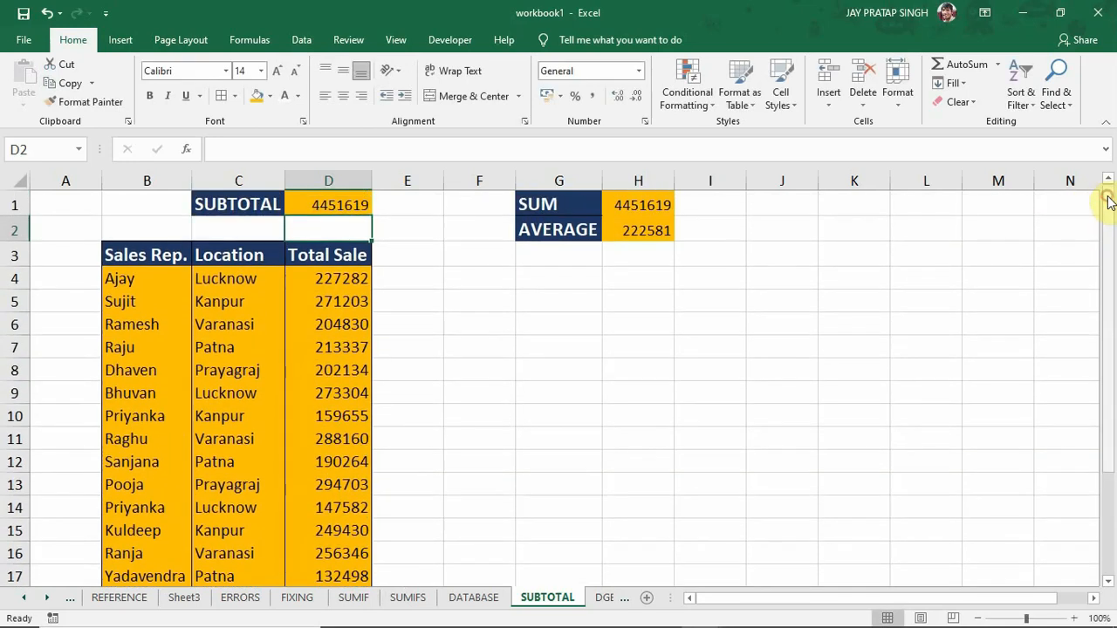
pyautogui.click(314, 205)
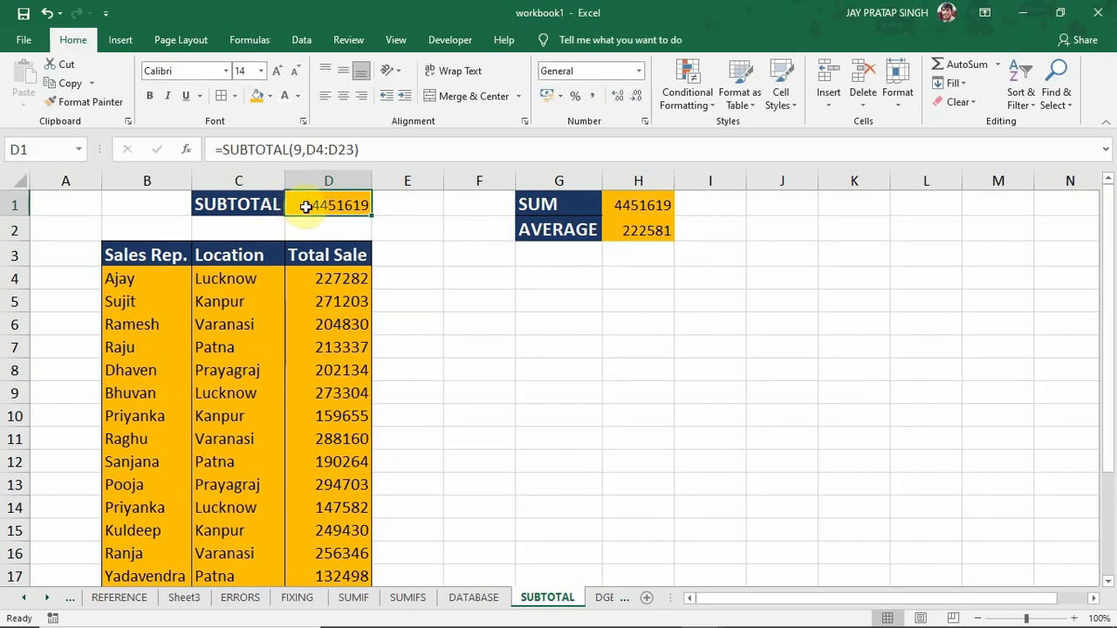
pyautogui.click(642, 206)
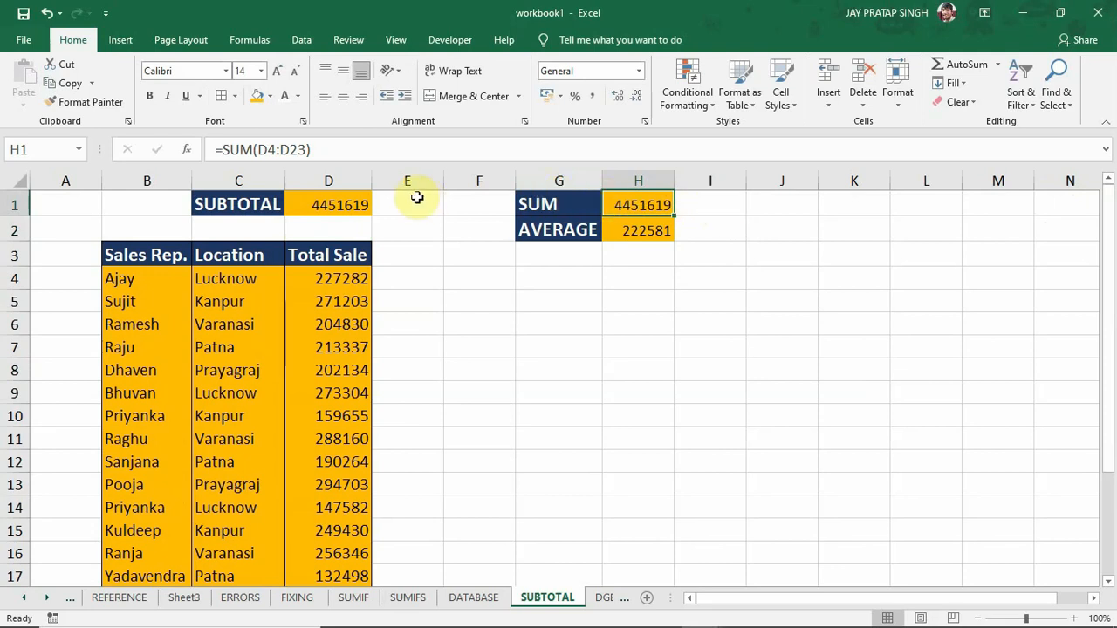
pyautogui.click(305, 205)
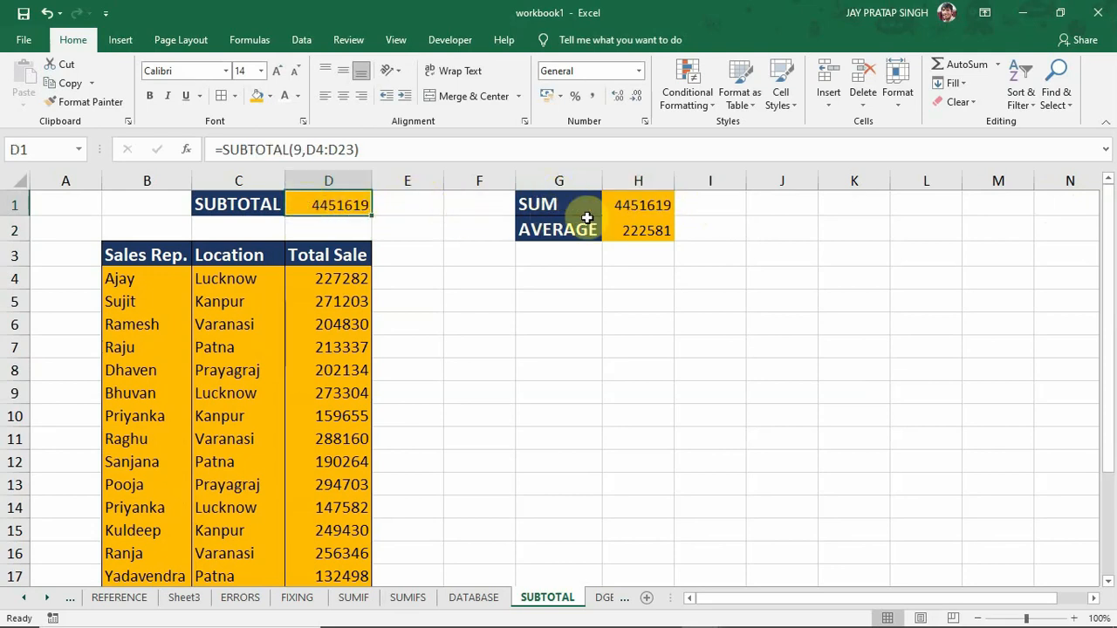
pyautogui.click(630, 210)
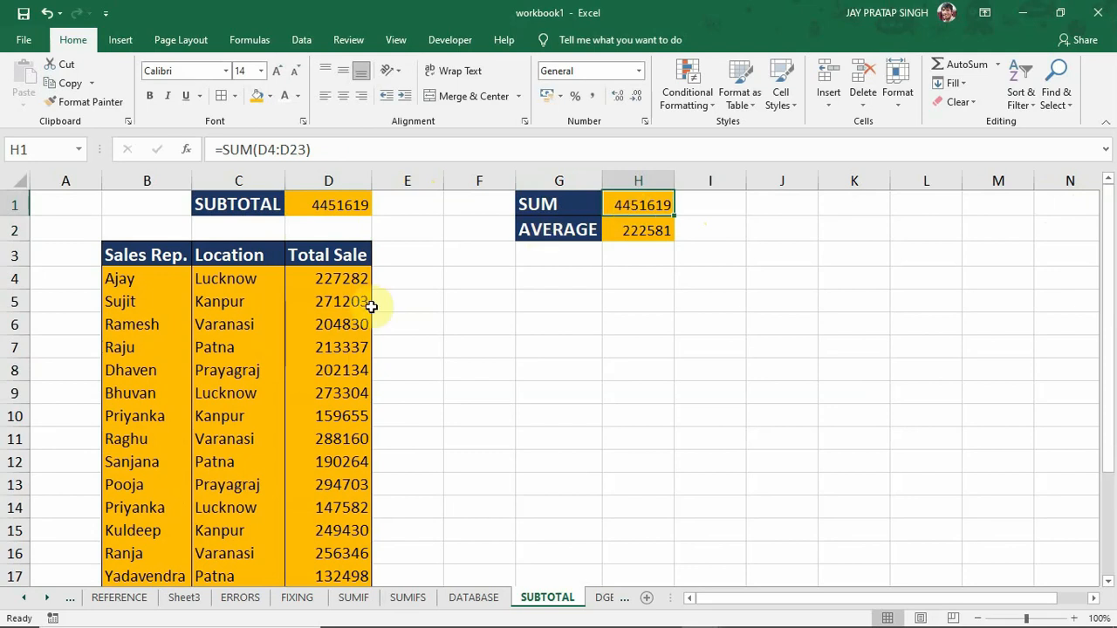
pyautogui.click(246, 332)
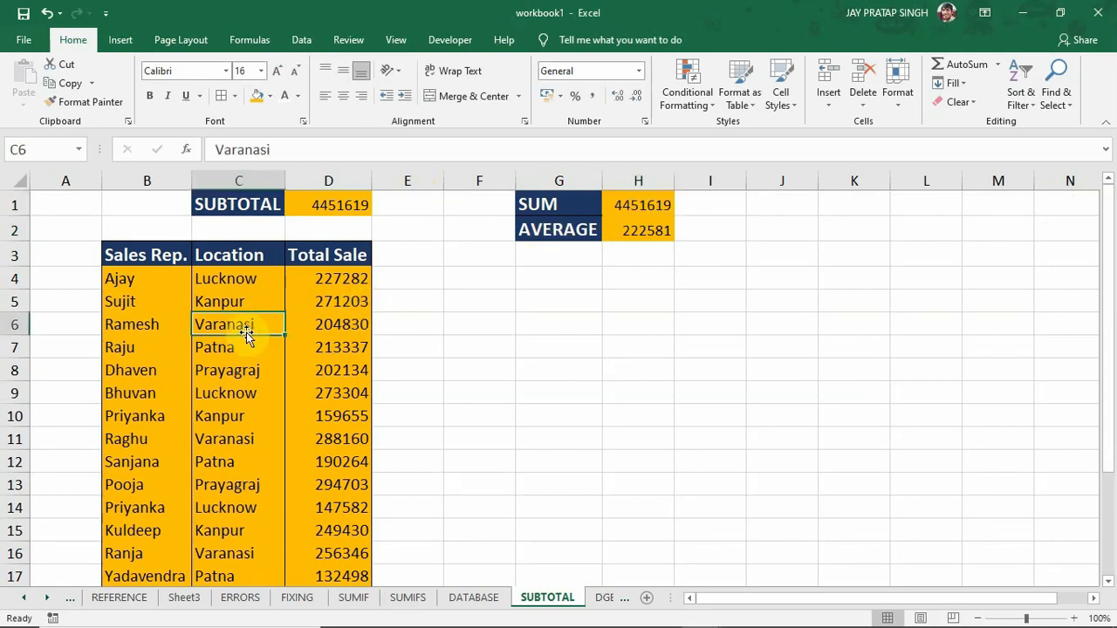
pyautogui.click(249, 305)
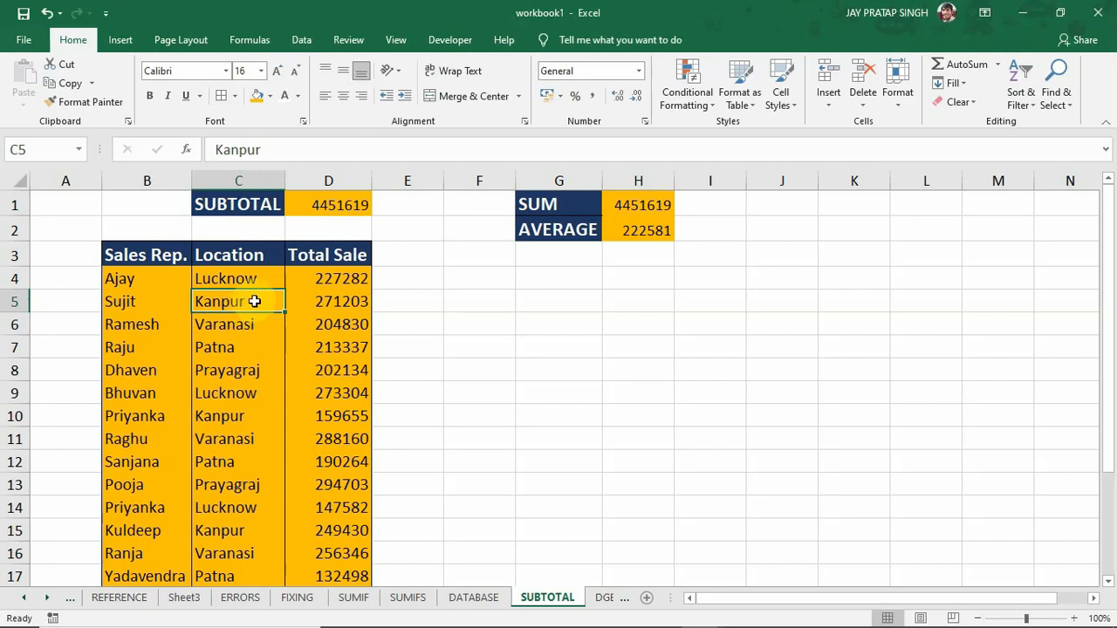
pyautogui.click(260, 281)
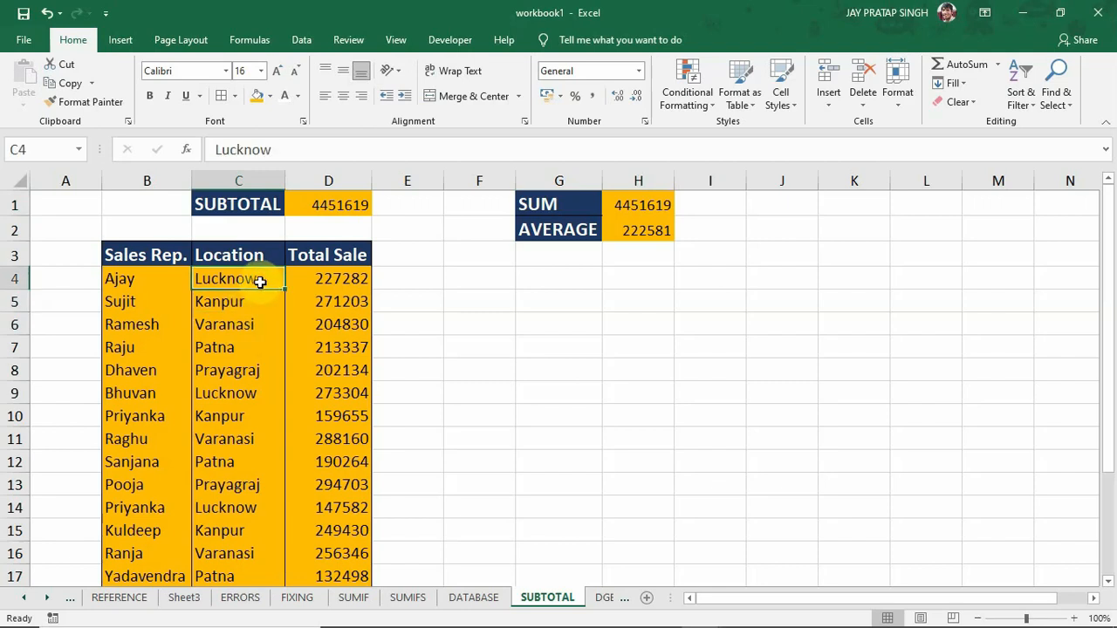
pyautogui.click(259, 300)
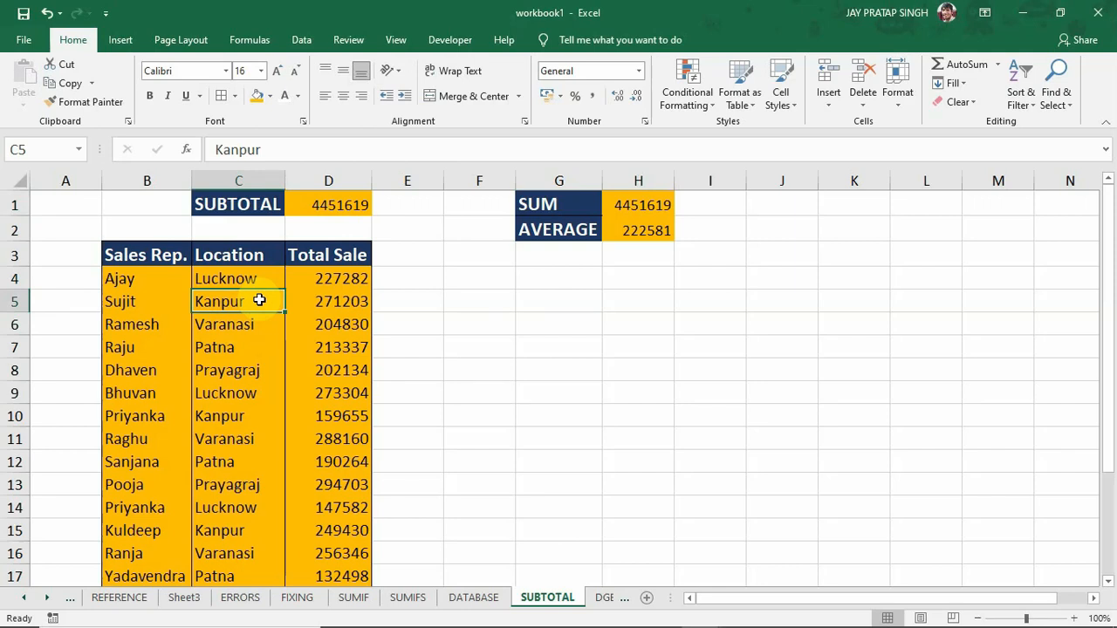
# - Turn on filtering for the sales table and filter the Location column to show only Lucknow
pyautogui.click(233, 324)
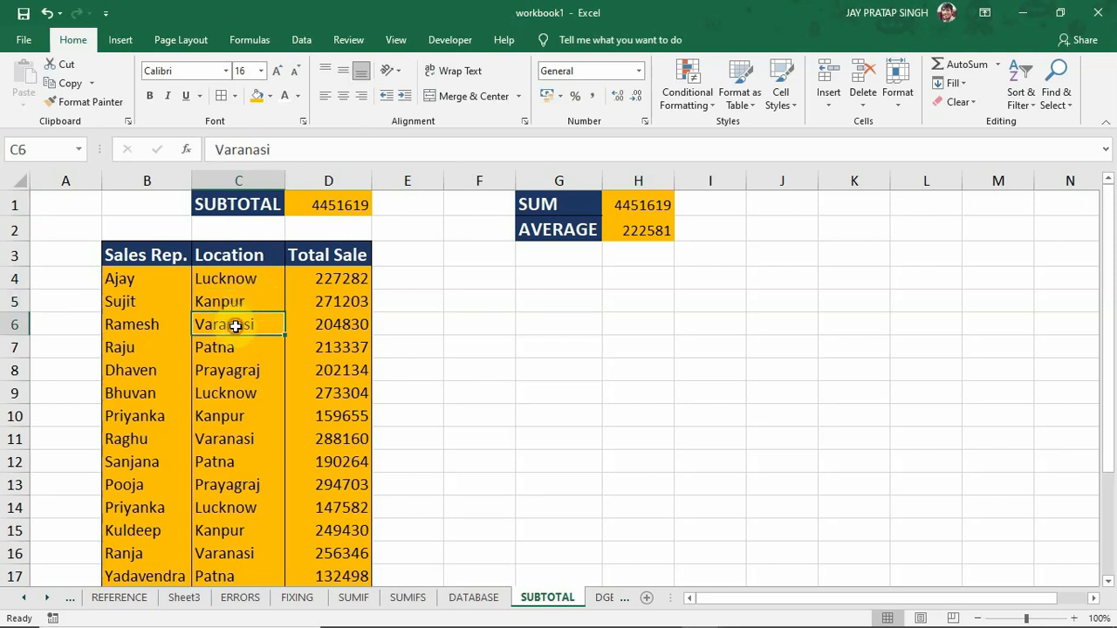
pyautogui.hotkey('ctrl', 'shift', 'l')
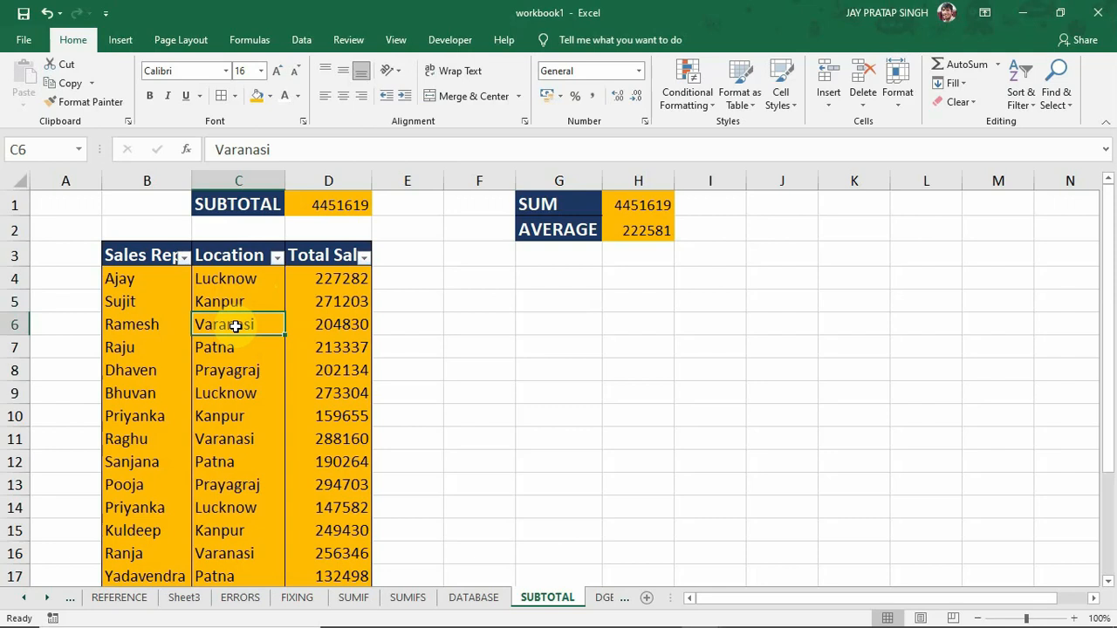
pyautogui.click(276, 257)
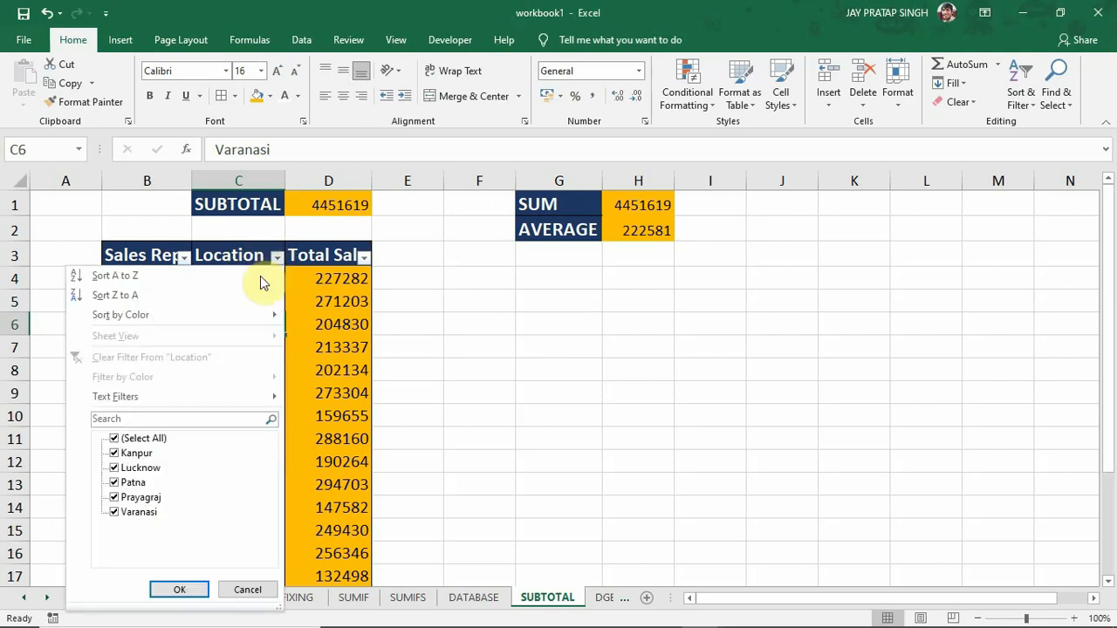
pyautogui.click(114, 439)
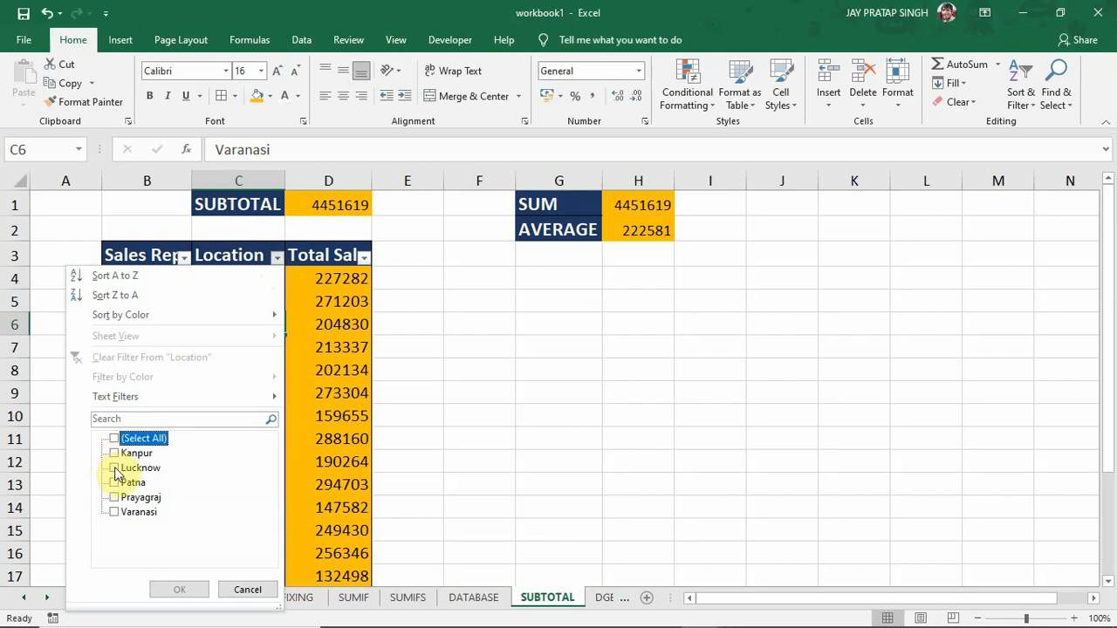
pyautogui.click(114, 468)
pyautogui.click(179, 589)
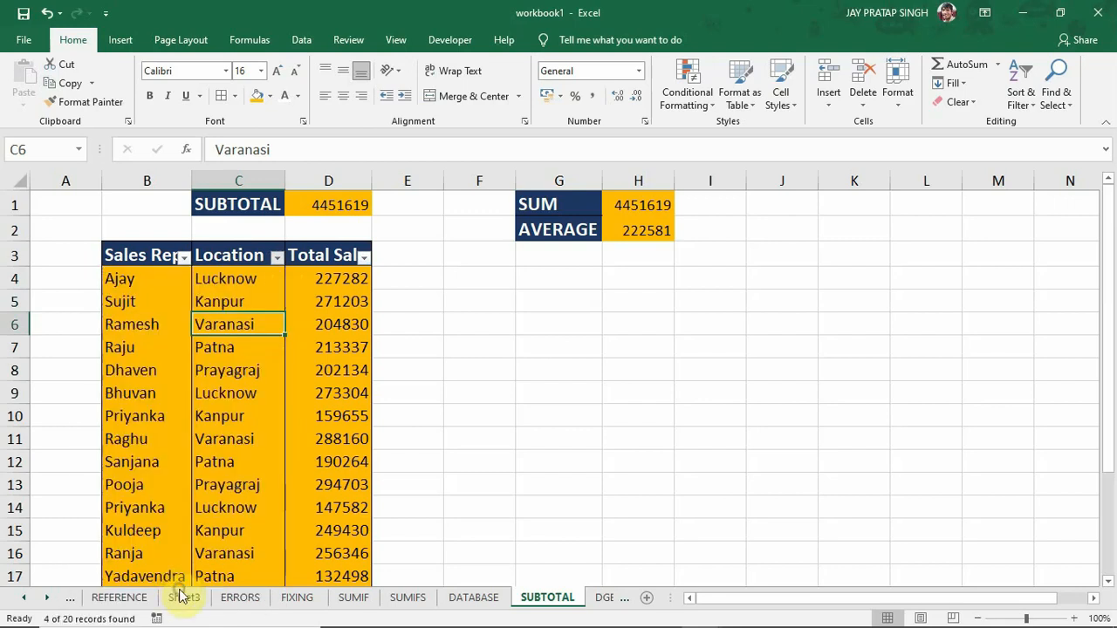
# - Compare the SUBTOTAL result in D1 with the visible Total Sale values and the SUM and AVERAGE formulas in H1:H2
pyautogui.click(630, 204)
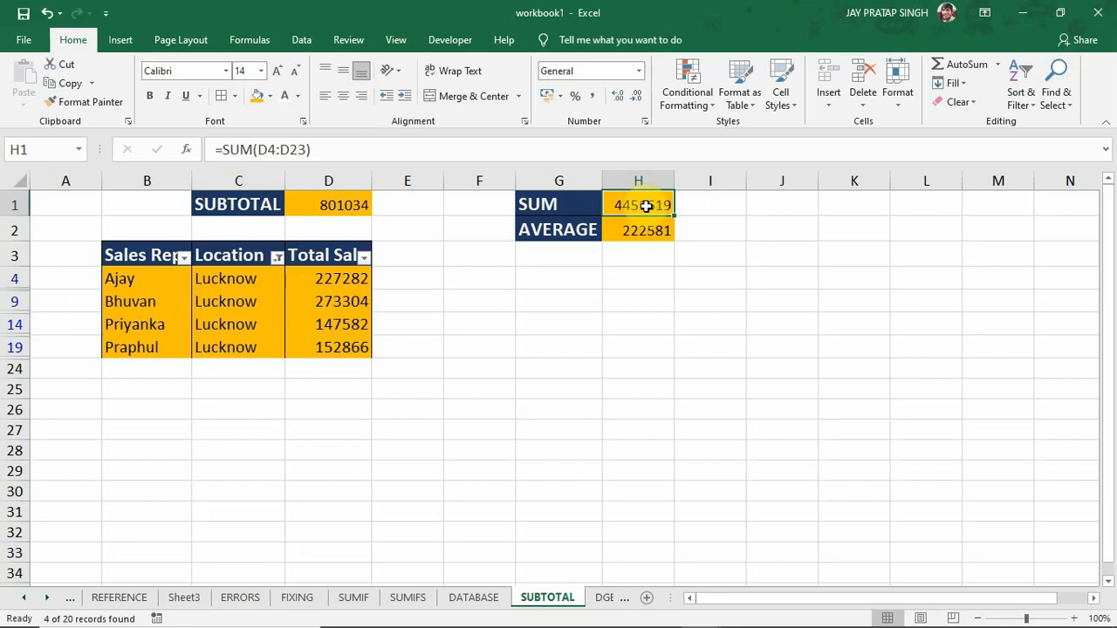
pyautogui.click(299, 205)
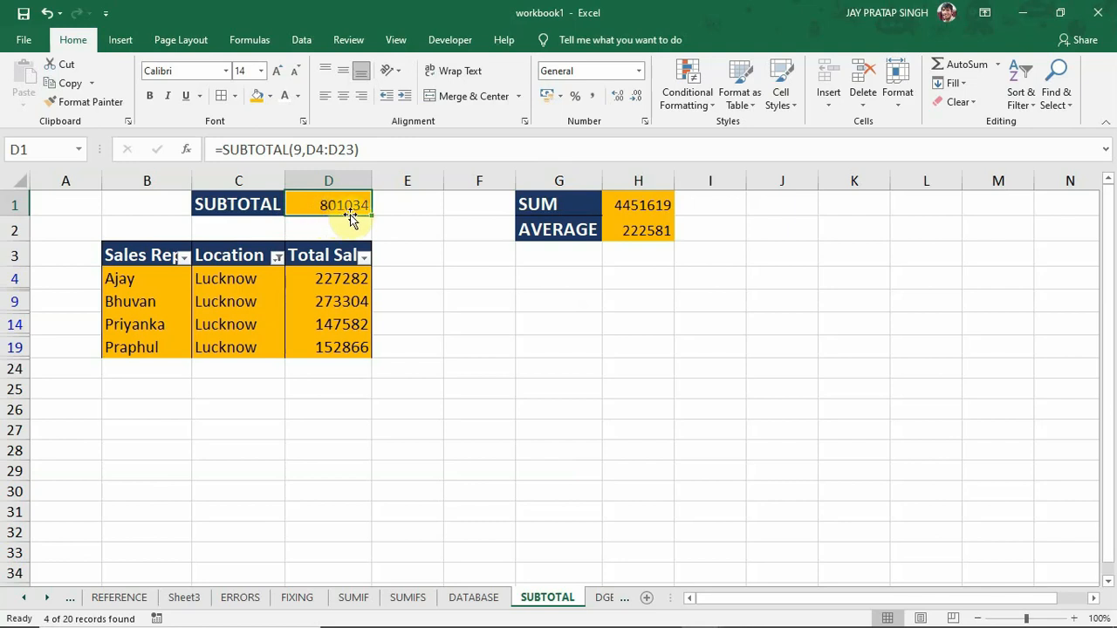
pyautogui.moveTo(314, 277); pyautogui.dragTo(321, 342)
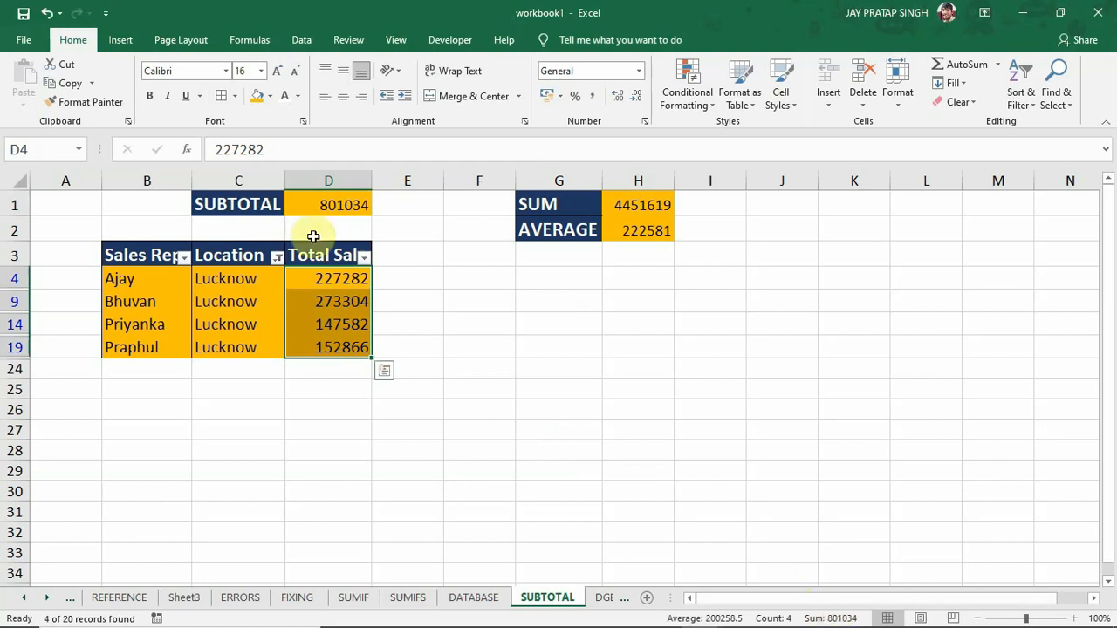
pyautogui.click(300, 197)
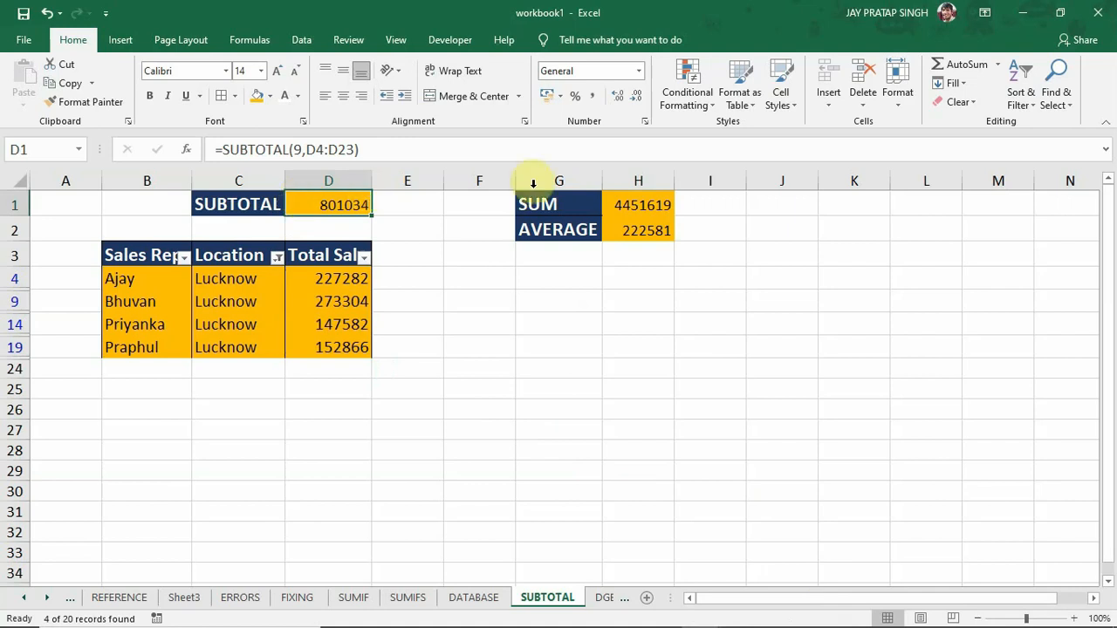
pyautogui.click(626, 204)
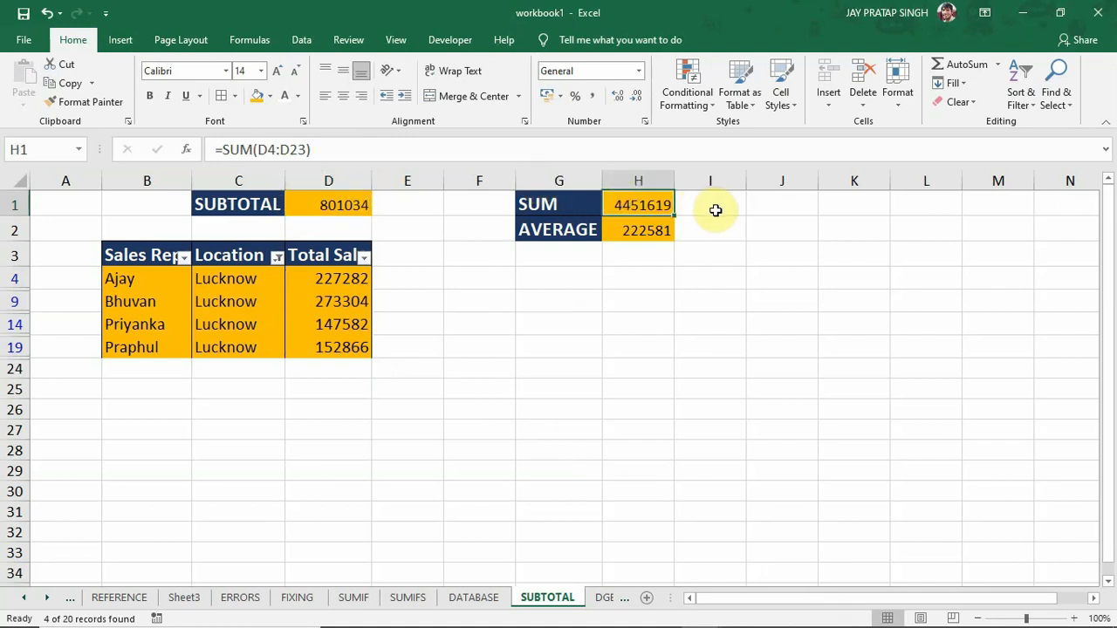
pyautogui.click(643, 230)
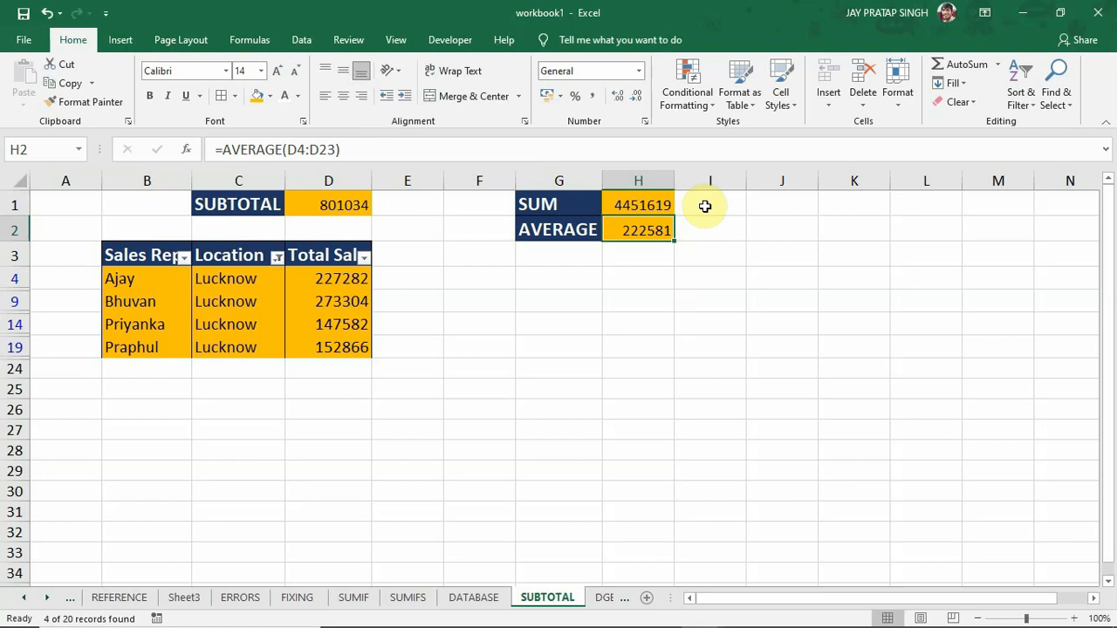
pyautogui.moveTo(640, 209); pyautogui.dragTo(642, 224)
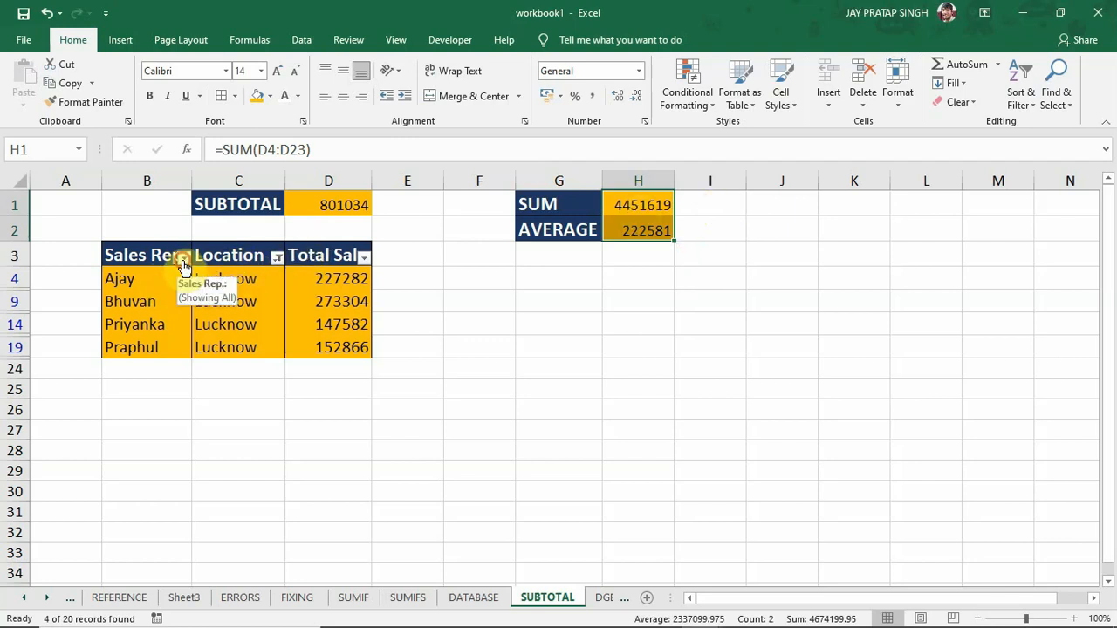
# - Filter the Sales Rep. column to show only the first two listed representatives
pyautogui.click(184, 258)
pyautogui.click(50, 441)
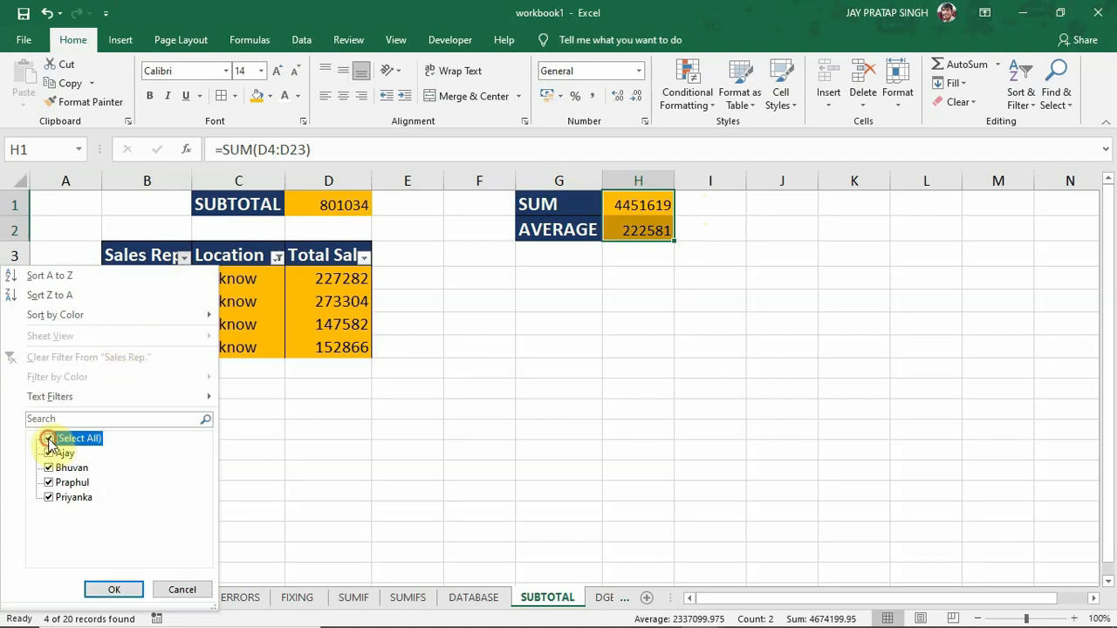
pyautogui.click(49, 440)
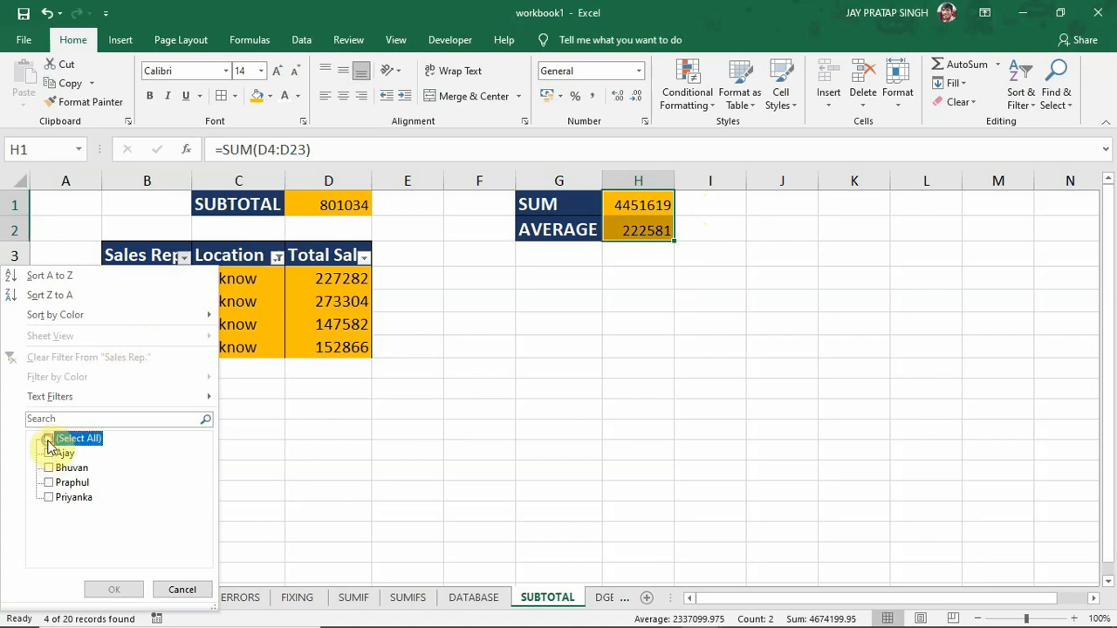
pyautogui.click(49, 453)
pyautogui.click(50, 468)
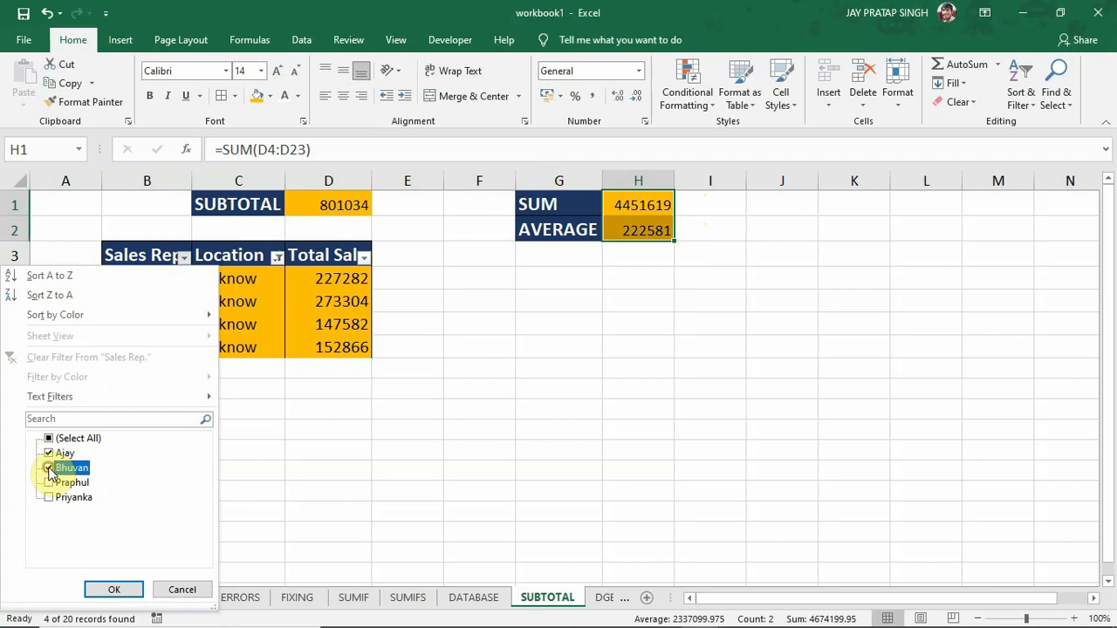
pyautogui.click(113, 592)
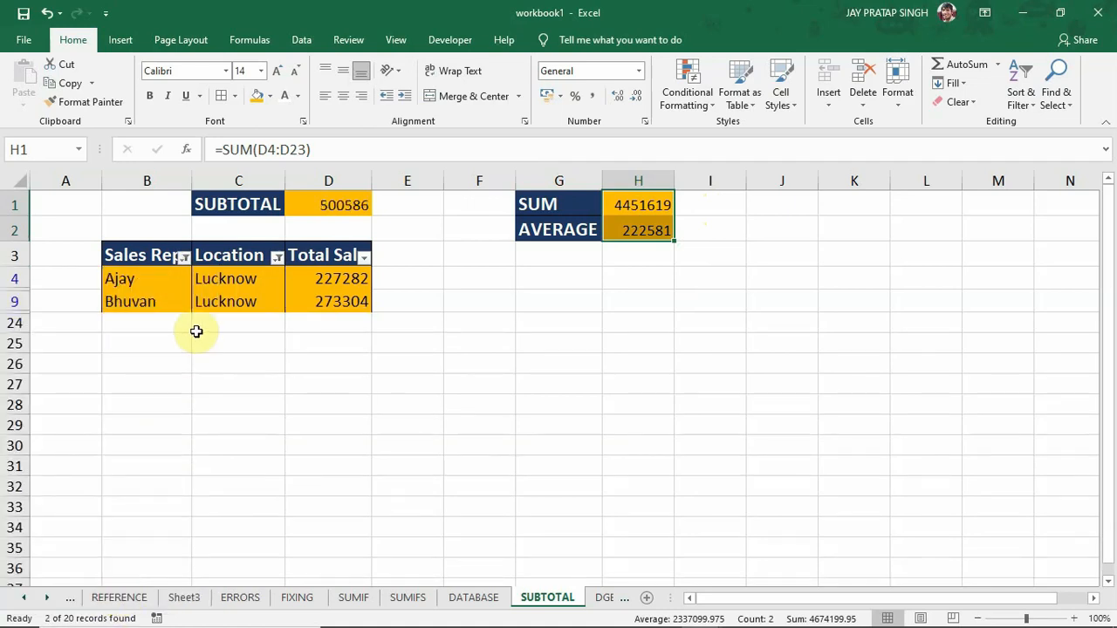
# - Check the SUBTOTAL result in D1 against the sum of the two visible Total Sale values
pyautogui.click(307, 204)
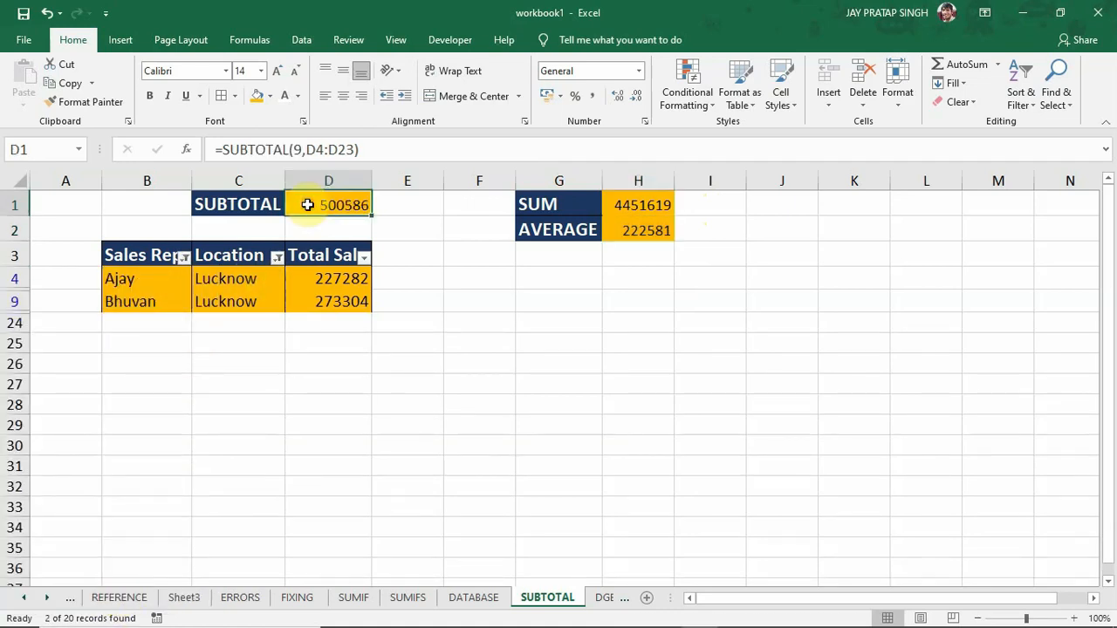
pyautogui.click(310, 278)
pyautogui.moveTo(308, 280); pyautogui.dragTo(307, 301)
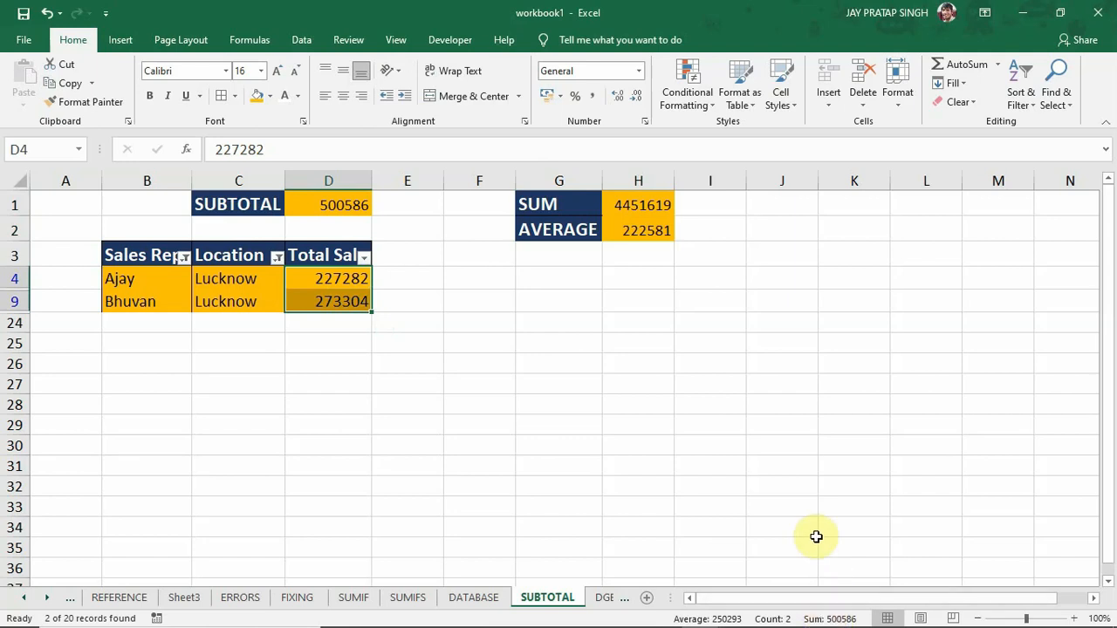
pyautogui.click(302, 206)
# - Remove all filters from the sales table
pyautogui.click(305, 276)
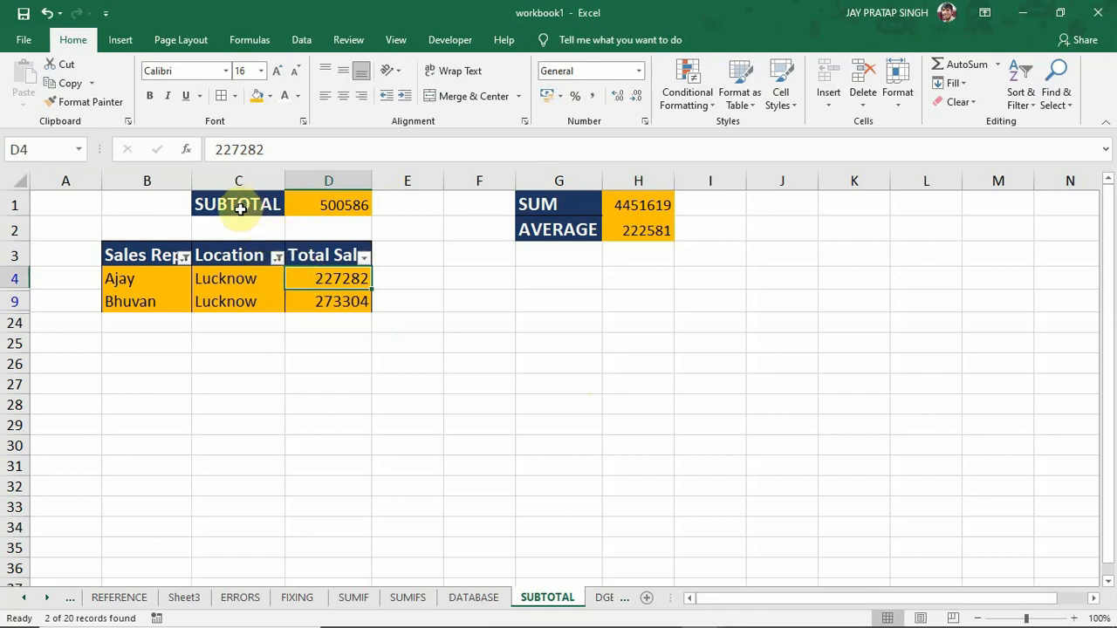
pyautogui.click(245, 281)
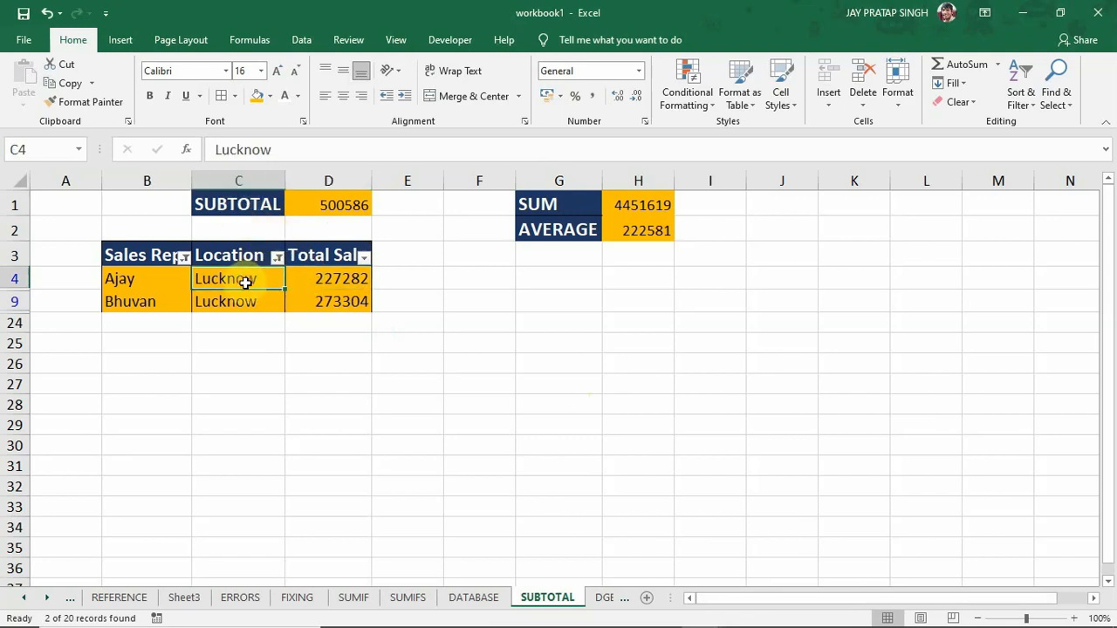
pyautogui.hotkey('ctrl', 'shift', 'l')
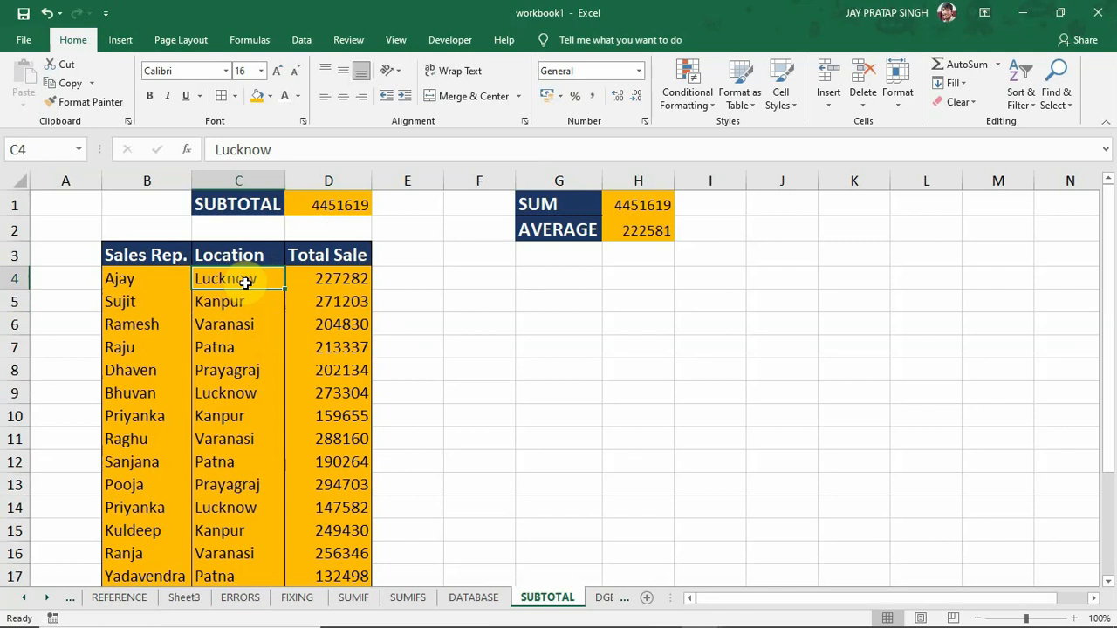
# - Copy the SUBTOTAL label and formula cells C1:D1 to C2:D2 and clear the copied formula in D2
pyautogui.click(239, 206)
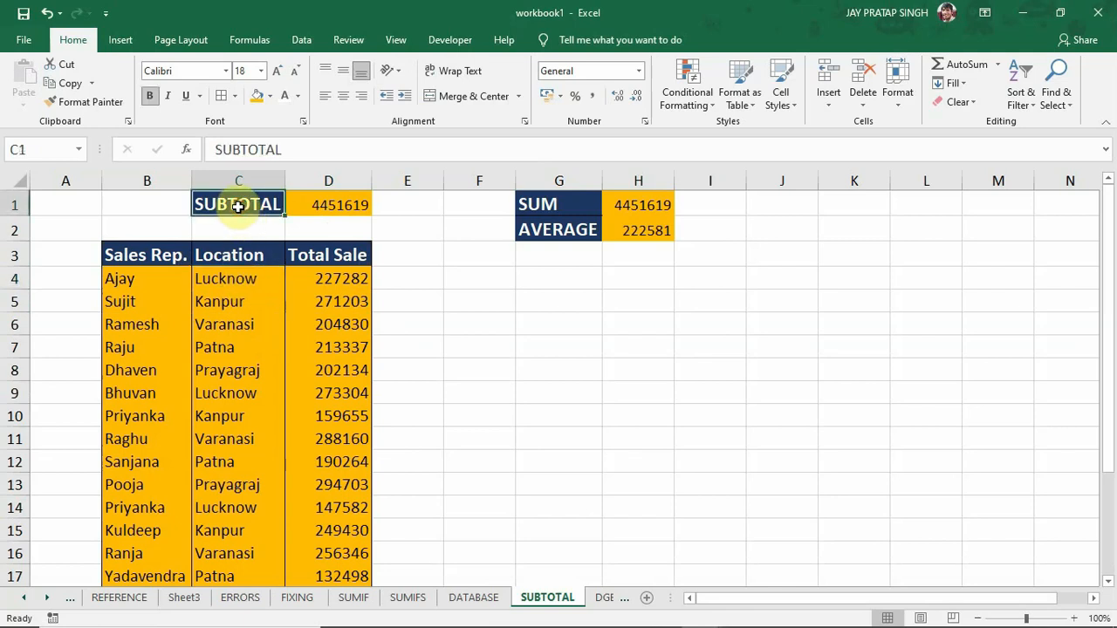
pyautogui.moveTo(230, 209); pyautogui.dragTo(305, 206)
pyautogui.hotkey('ctrl', 'c')
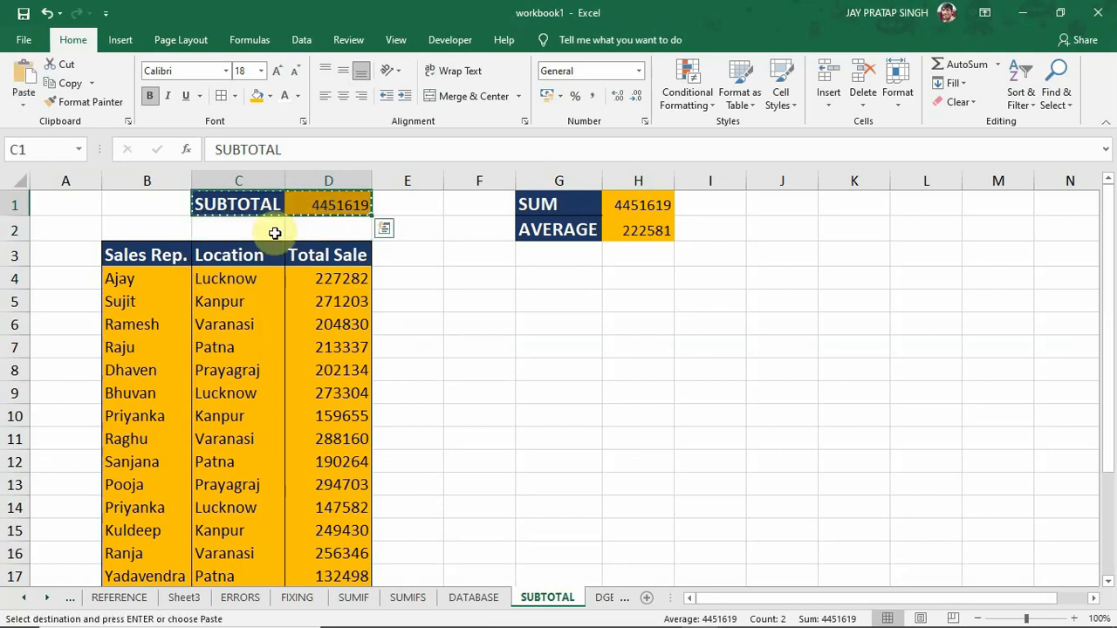
pyautogui.click(256, 230)
pyautogui.hotkey('ctrl', 'v')
pyautogui.click(324, 226)
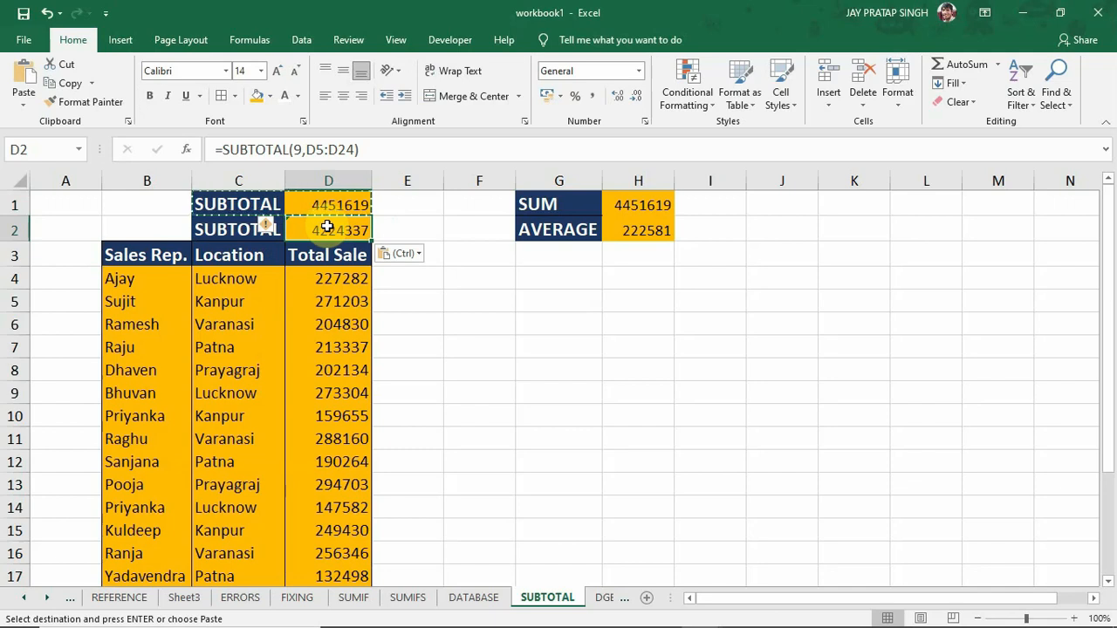
pyautogui.press('Escape')
pyautogui.press('Delete')
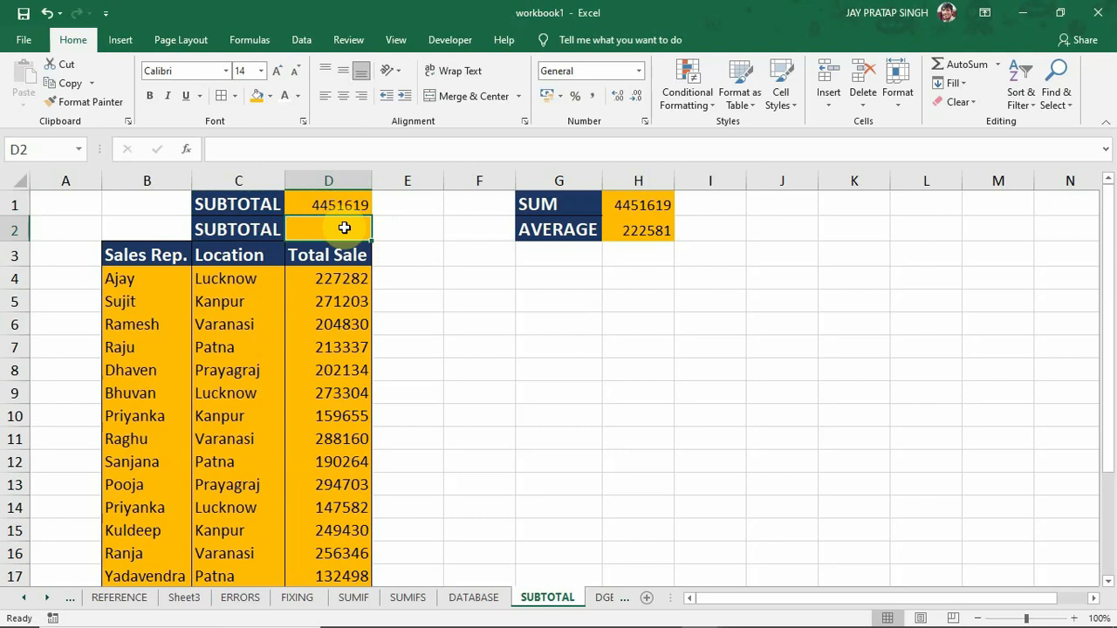
# - Enter =SUBTOTAL(1,D4:D23) in D2 to average the Total Sale column
pyautogui.write('=SUBTOTAL')
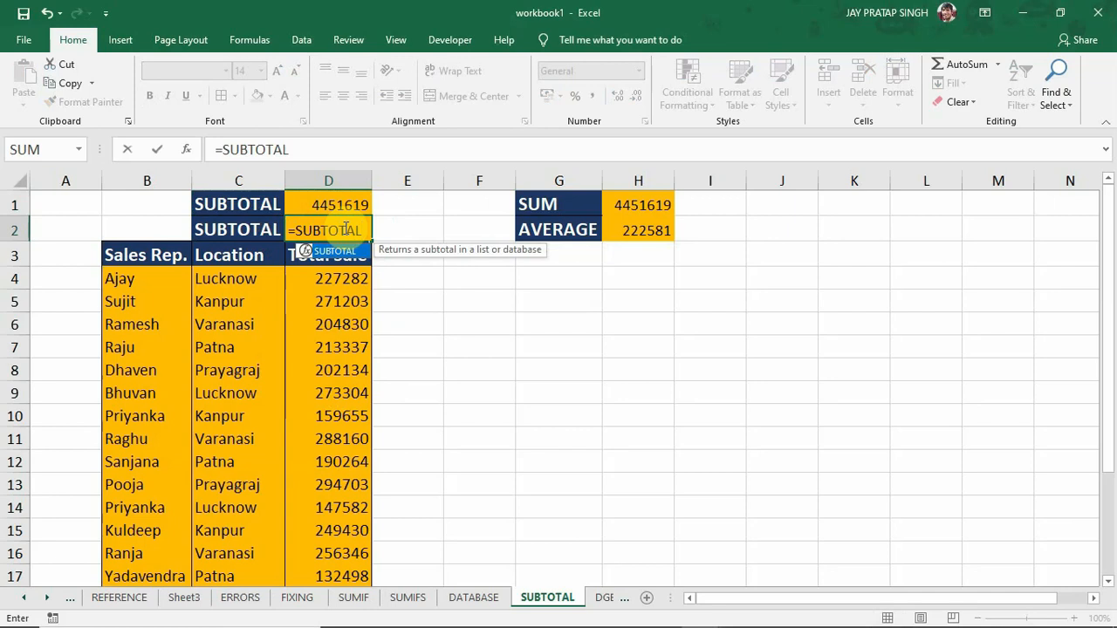
pyautogui.write('(')
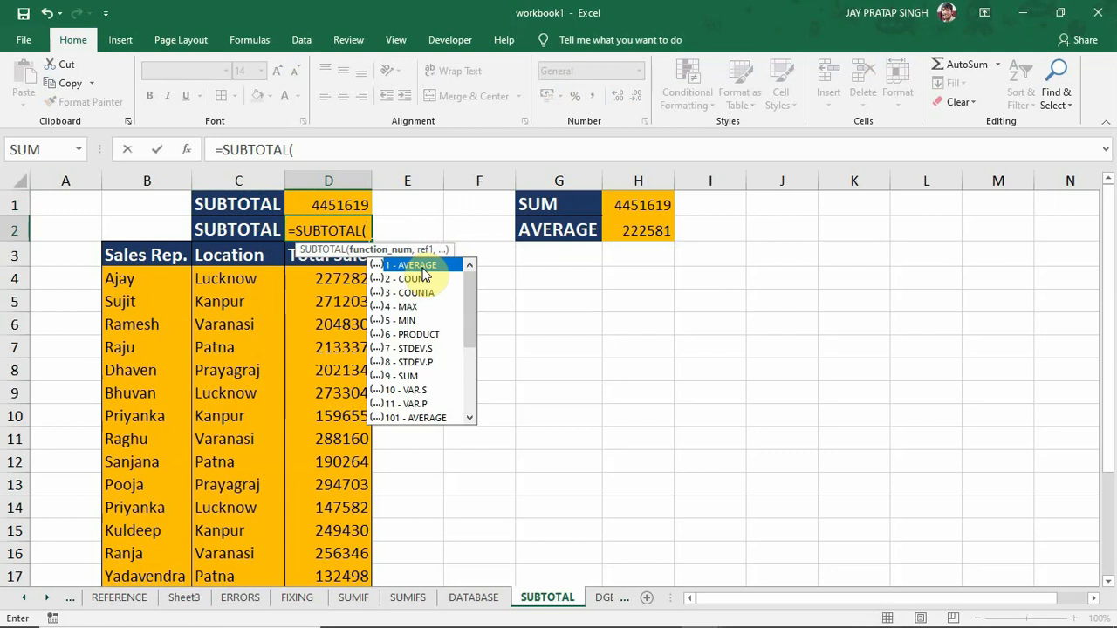
pyautogui.write('1,')
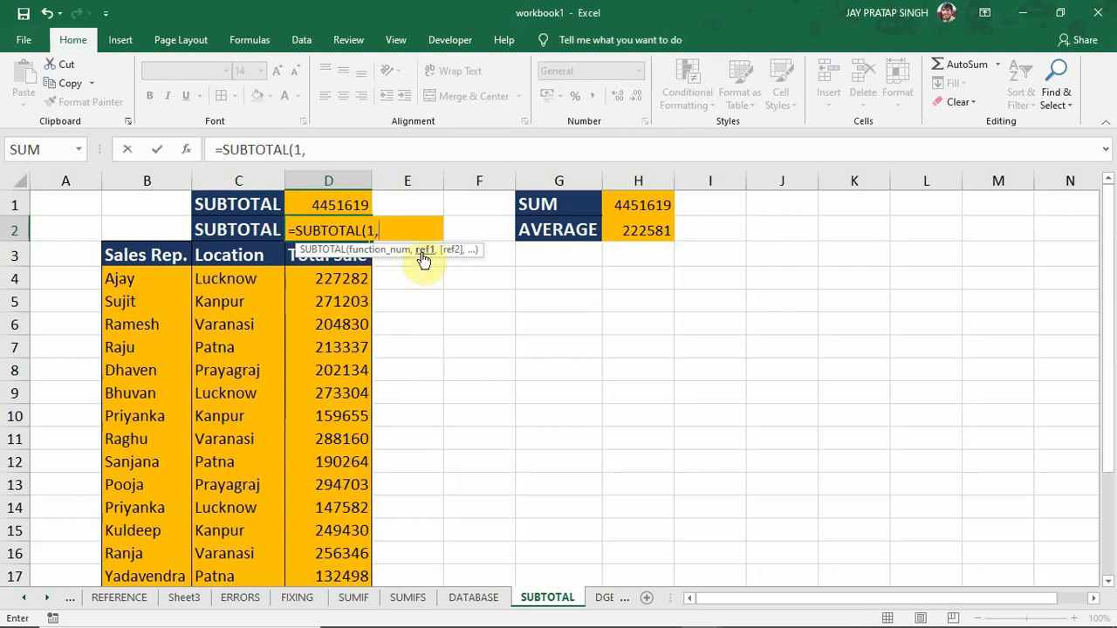
pyautogui.click(321, 278)
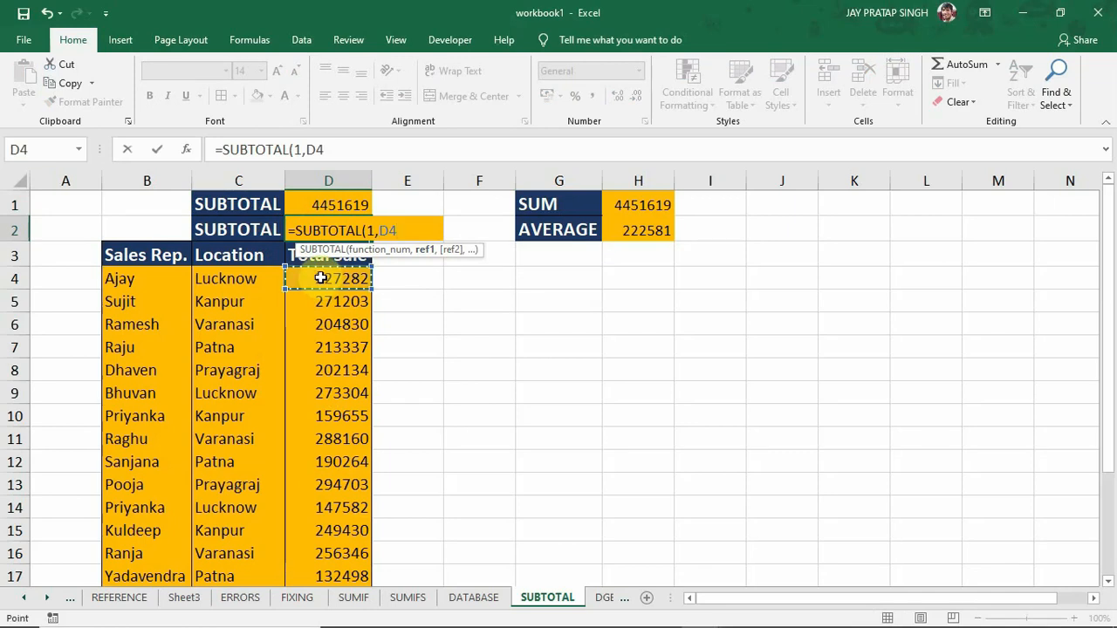
pyautogui.hotkey('ctrl', 'shift', 'Down')
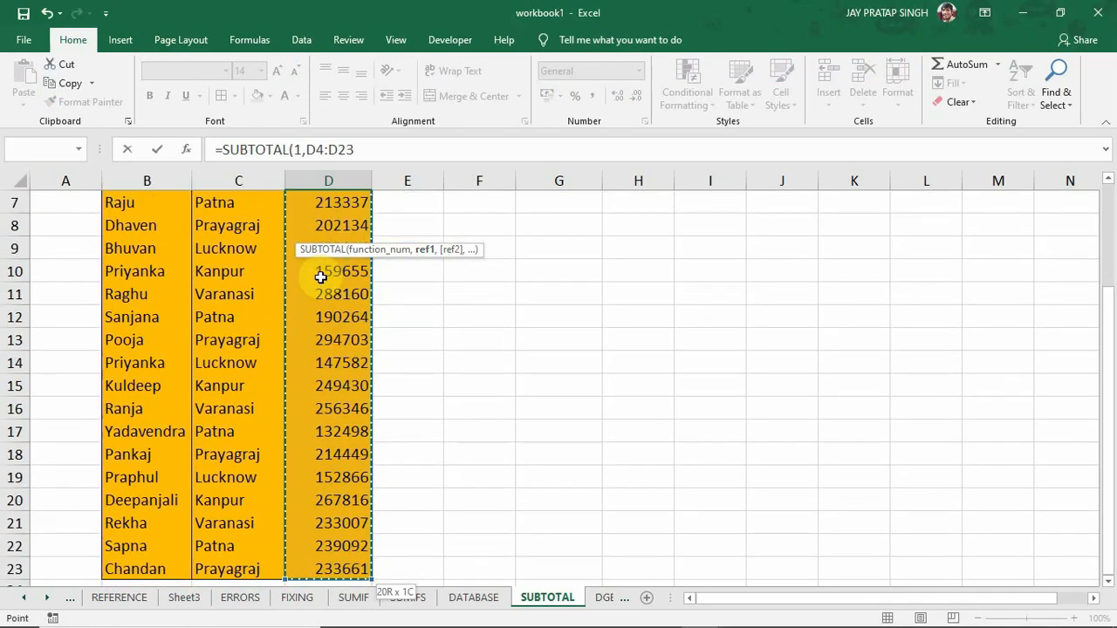
pyautogui.write(')')
pyautogui.press('Return')
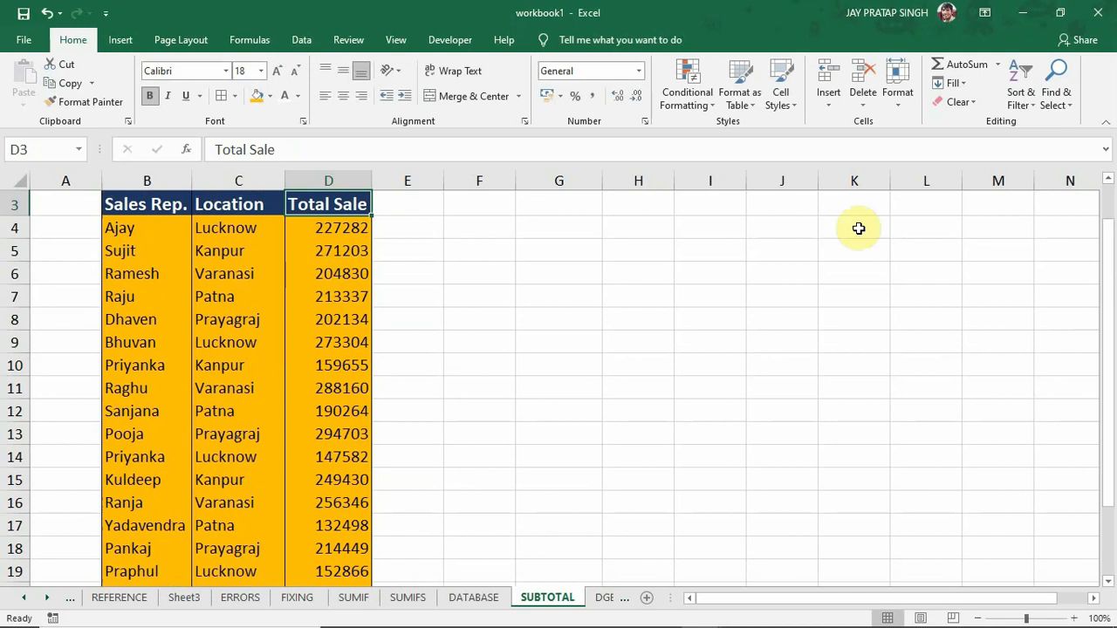
pyautogui.scroll(1, 1097, 218)
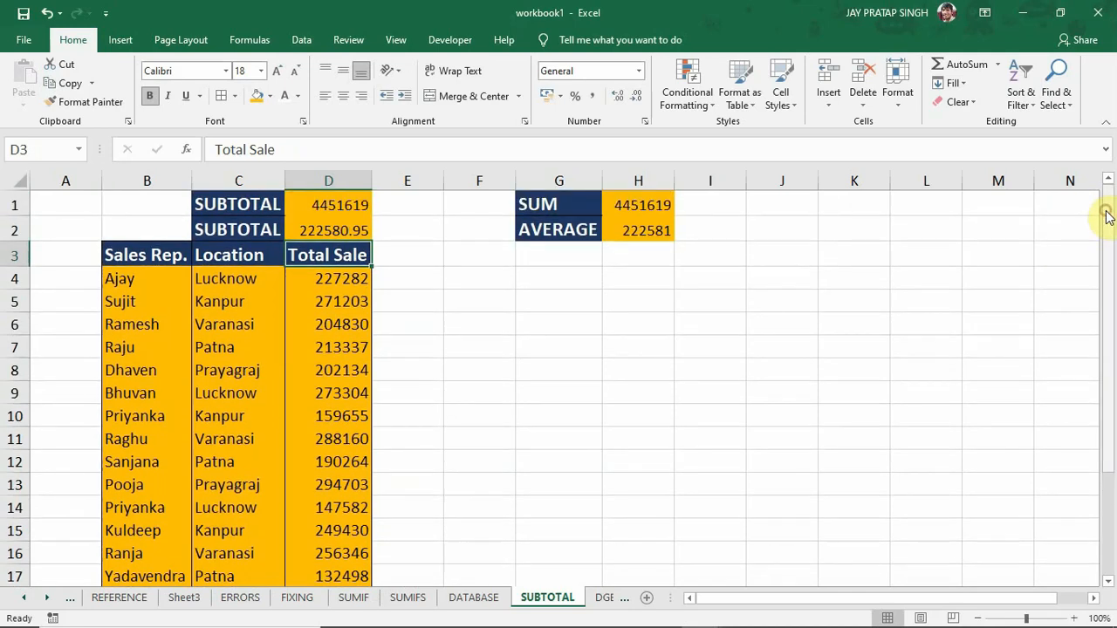
pyautogui.click(349, 229)
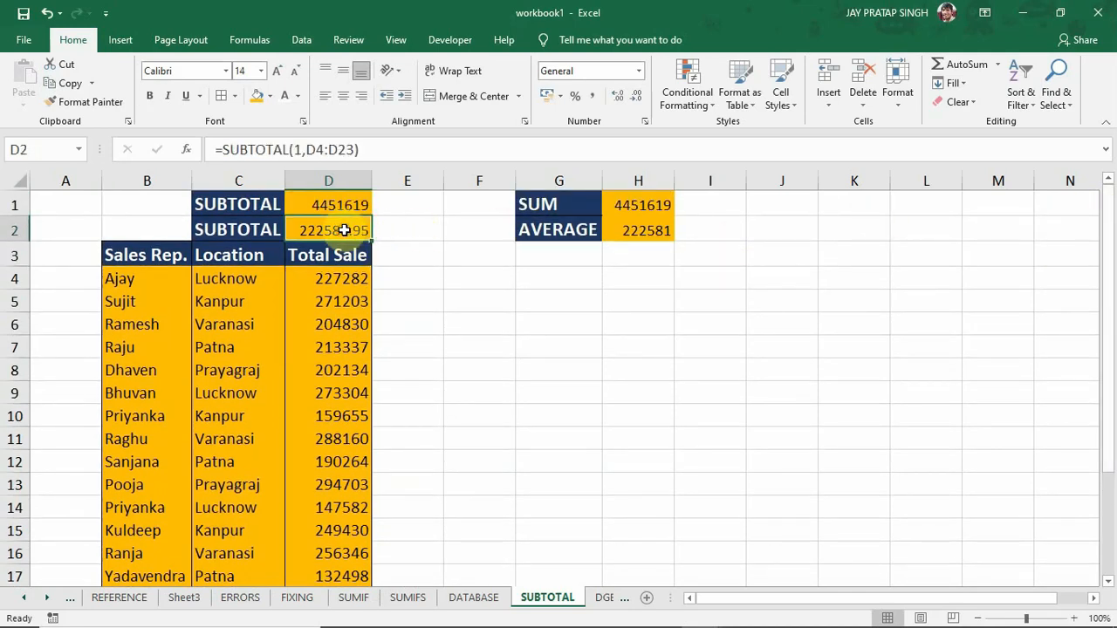
pyautogui.click(622, 231)
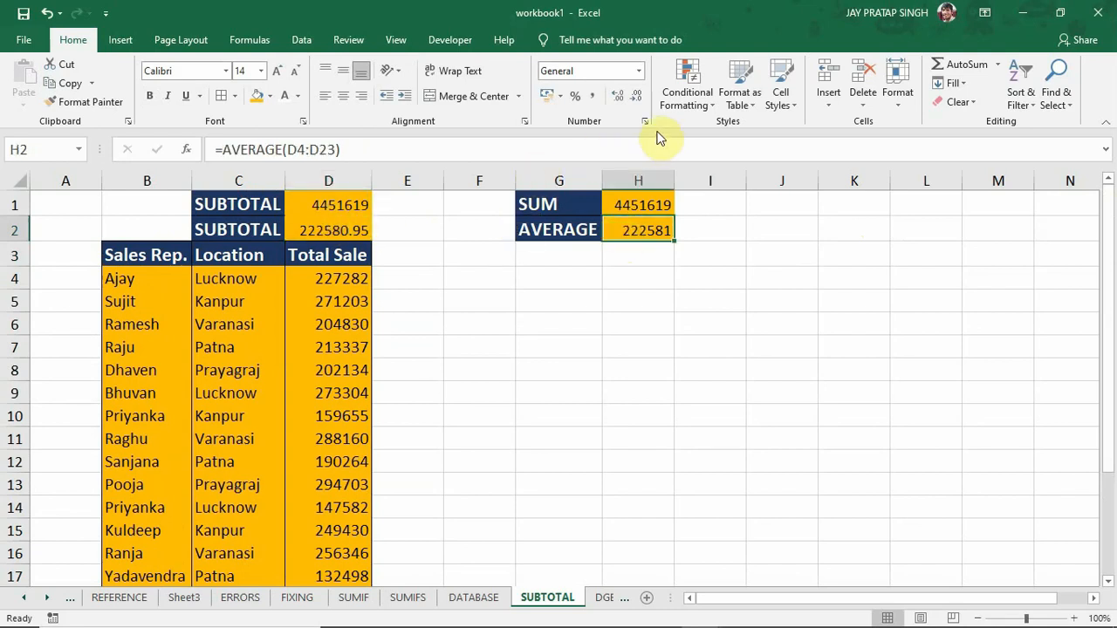
pyautogui.click(635, 95)
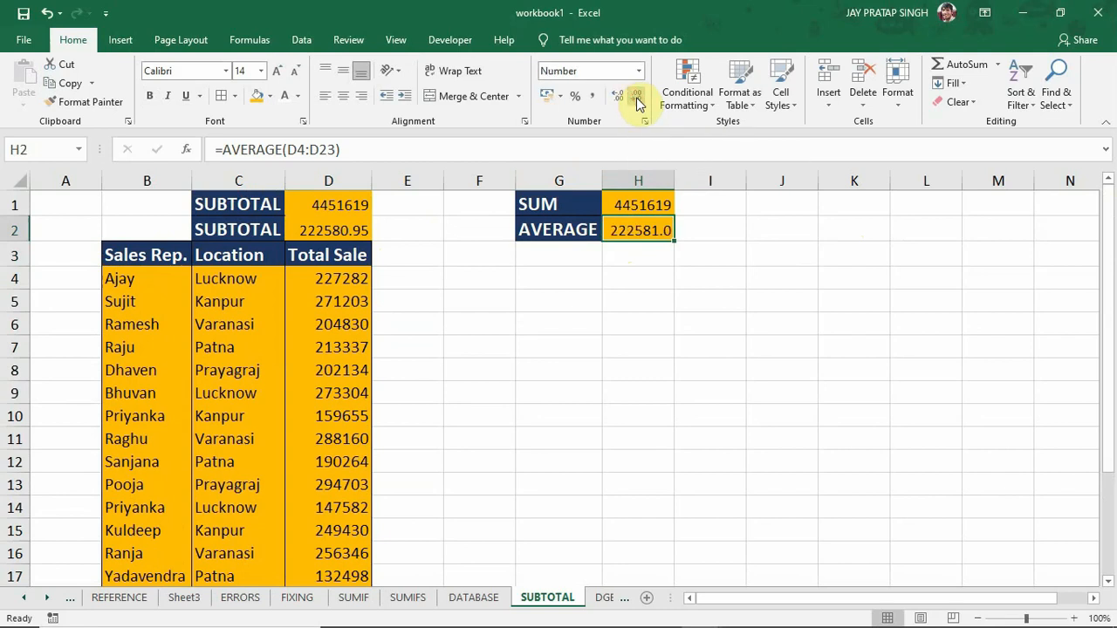
pyautogui.hotkey('ctrl', 'z')
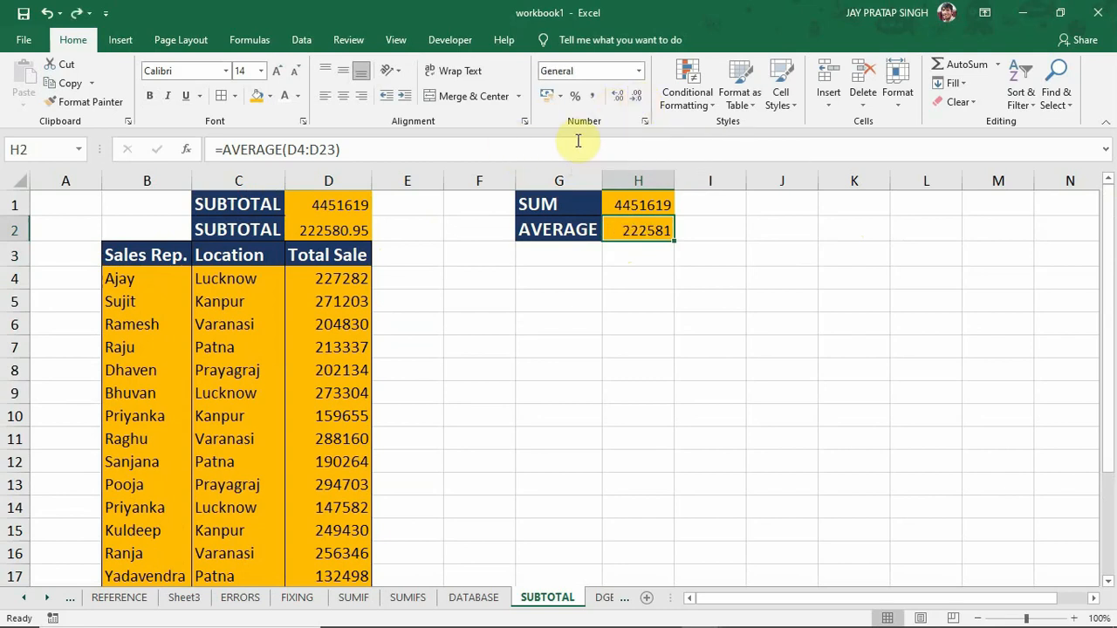
# - Reduce the SUBTOTAL average in D2 to zero decimal places and compare it with the AVERAGE formula in H2
pyautogui.click(331, 232)
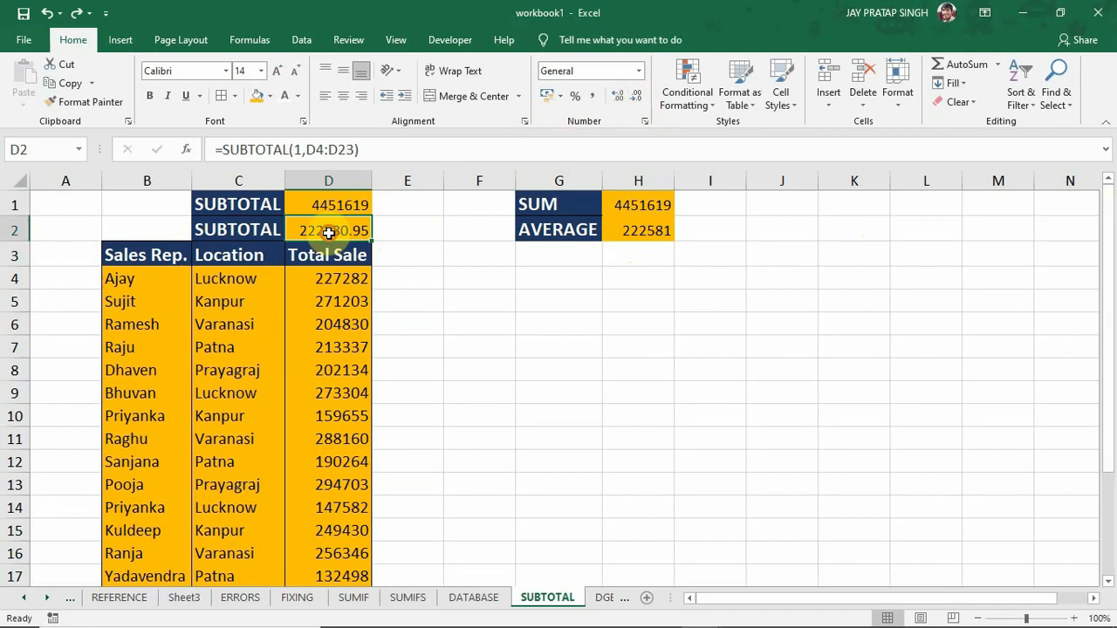
pyautogui.click(638, 96)
pyautogui.click(638, 95)
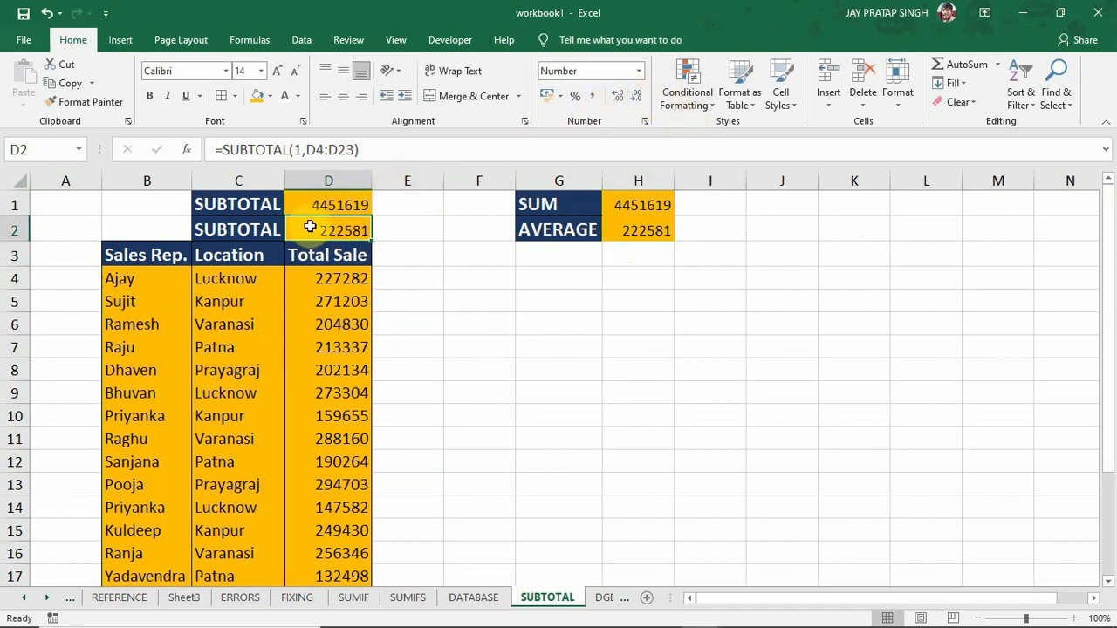
pyautogui.click(629, 230)
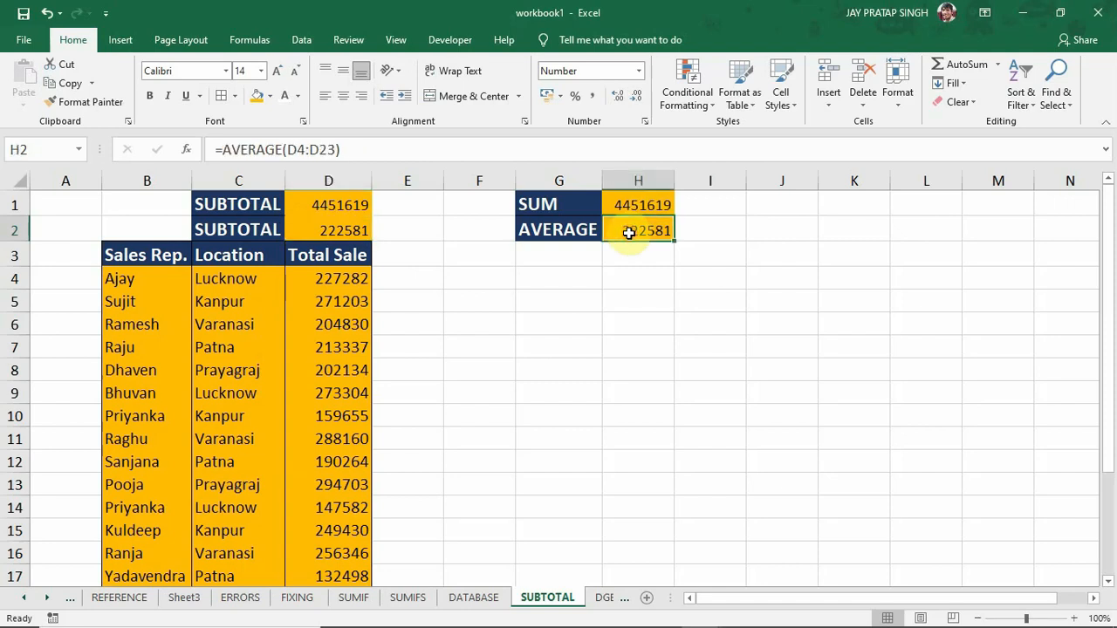
pyautogui.click(135, 304)
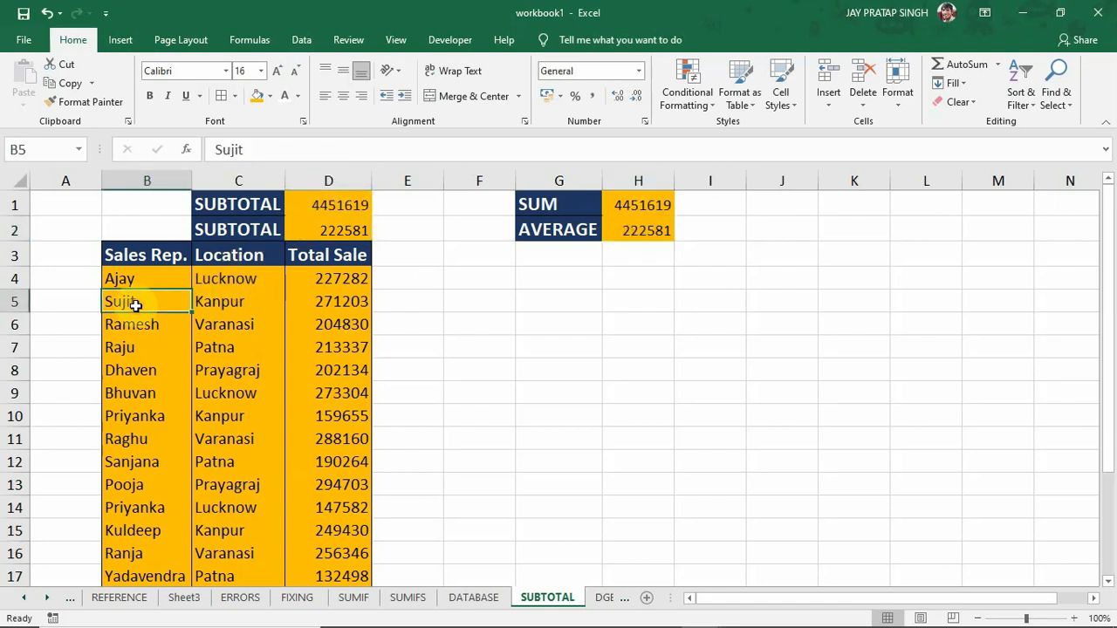
pyautogui.hotkey('ctrl', 'shift', 'l')
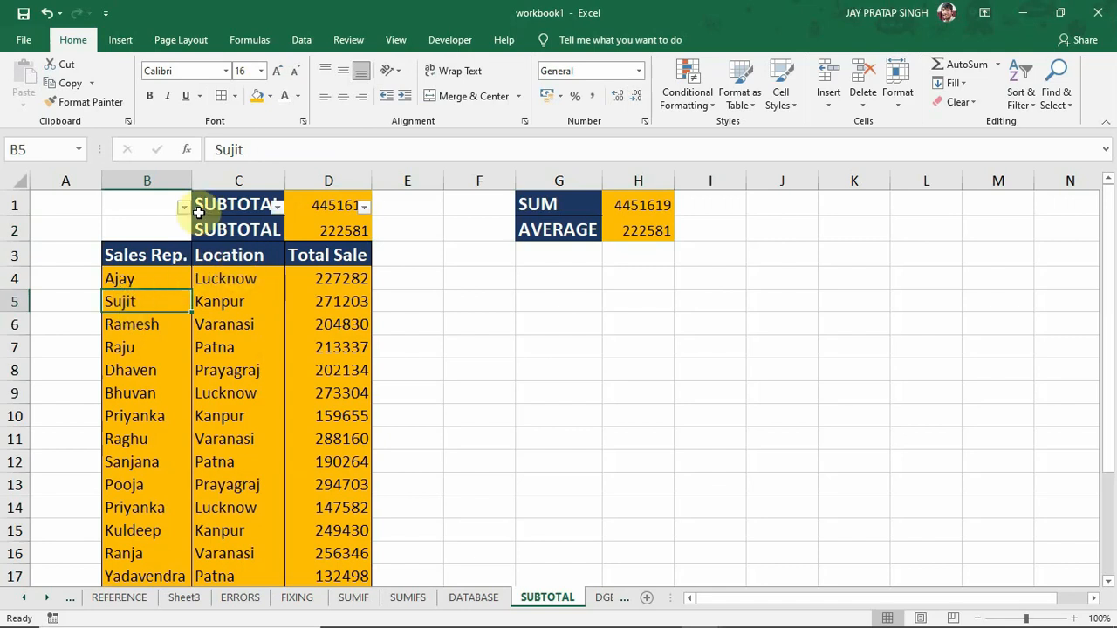
pyautogui.click(153, 326)
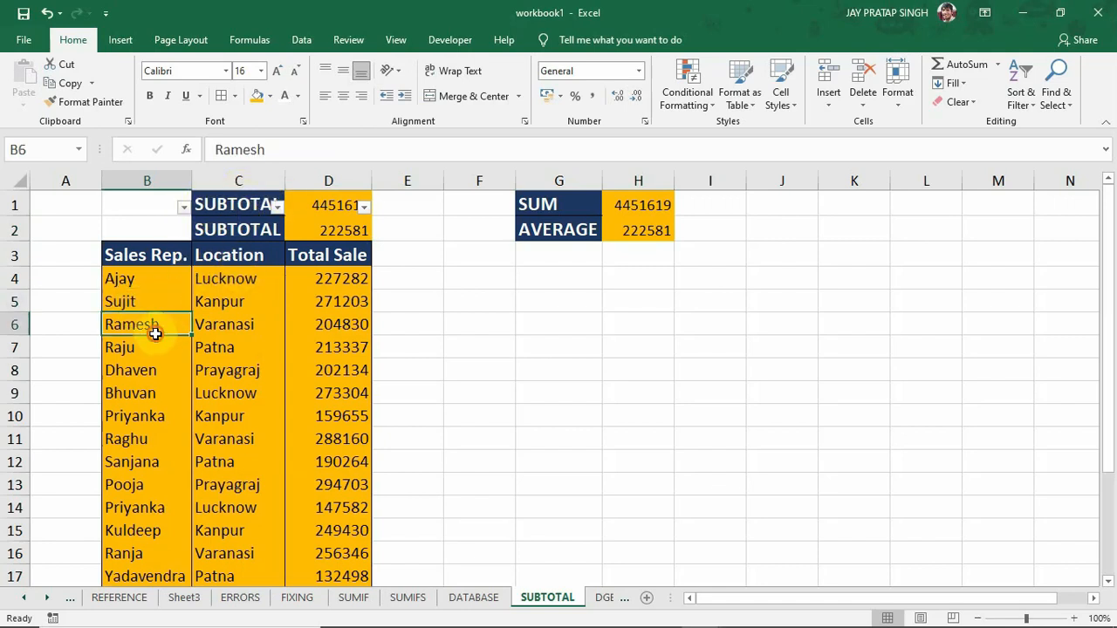
pyautogui.hotkey('ctrl', 'shift', 'l')
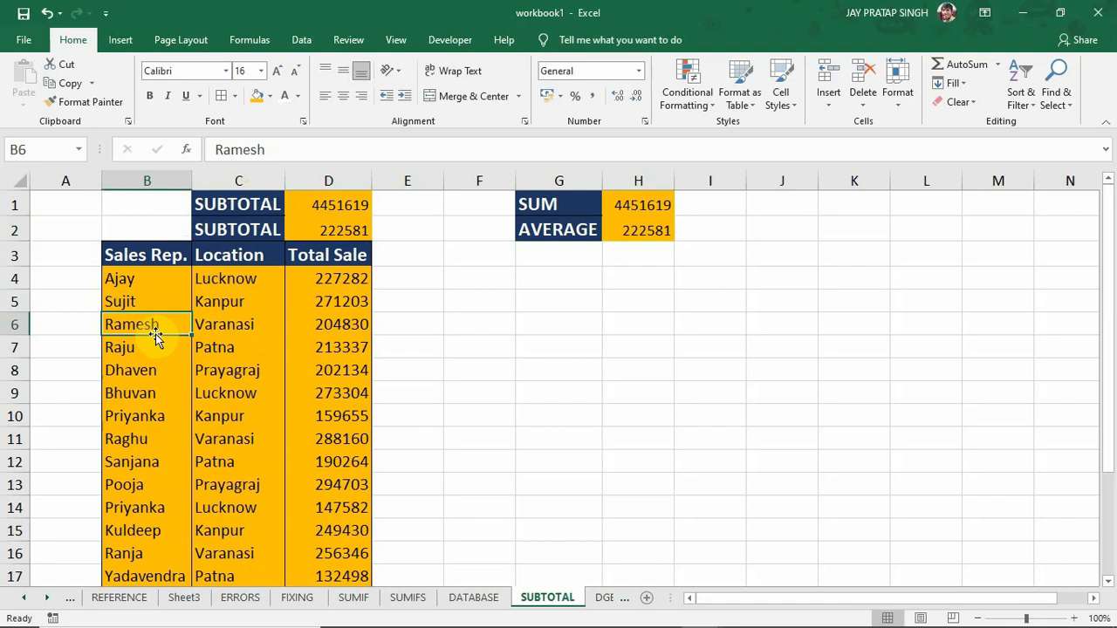
pyautogui.click(14, 230)
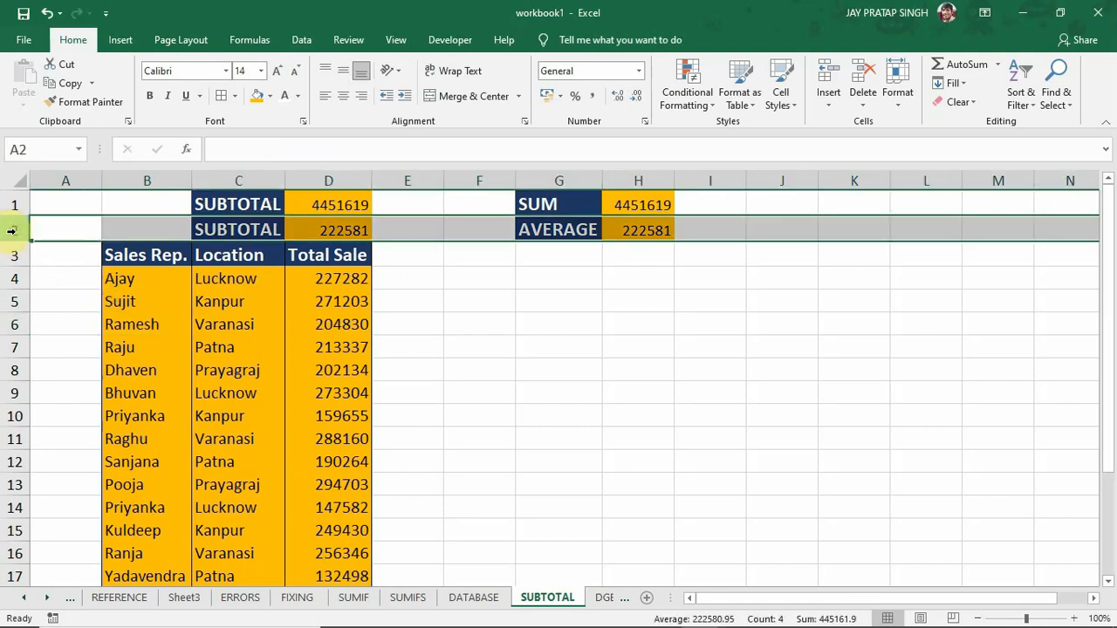
pyautogui.hotkey('ctrl', 'shift', '+')
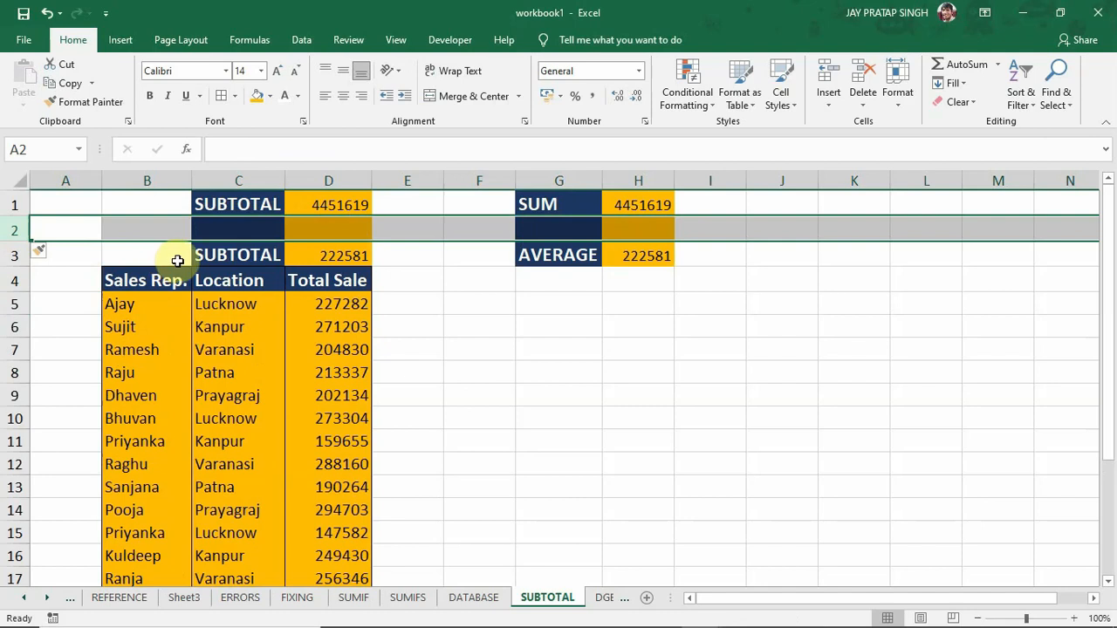
pyautogui.hotkey('ctrl', 'z')
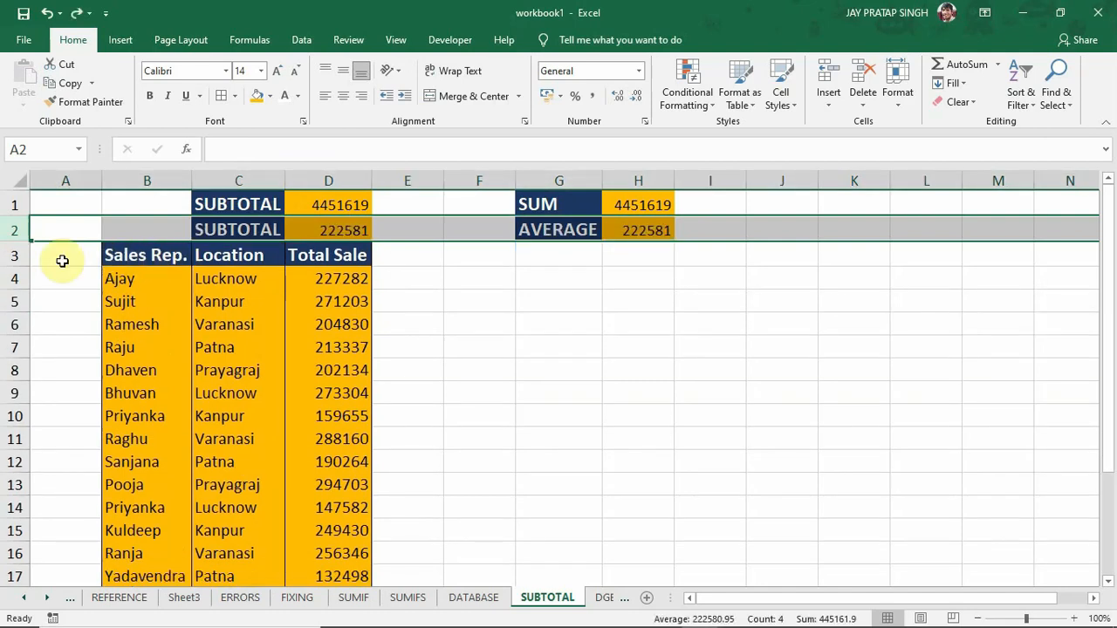
# - Insert a blank row 3 above the sales table header and reset its inherited fill and borders to a plain cell style
pyautogui.click(14, 253)
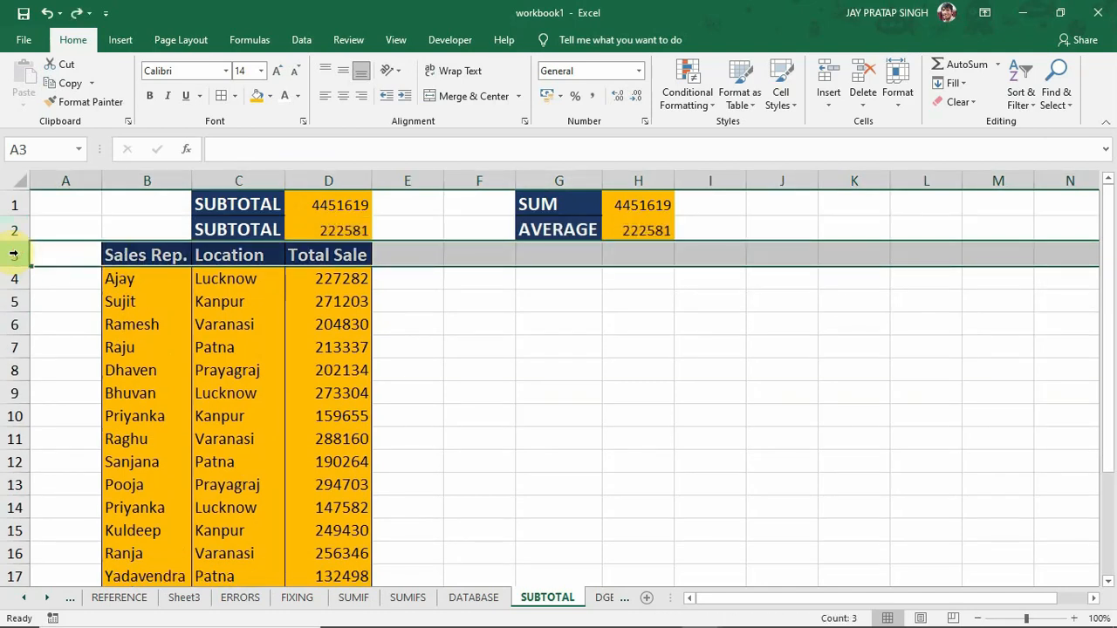
pyautogui.hotkey('ctrl', 'shift', '+')
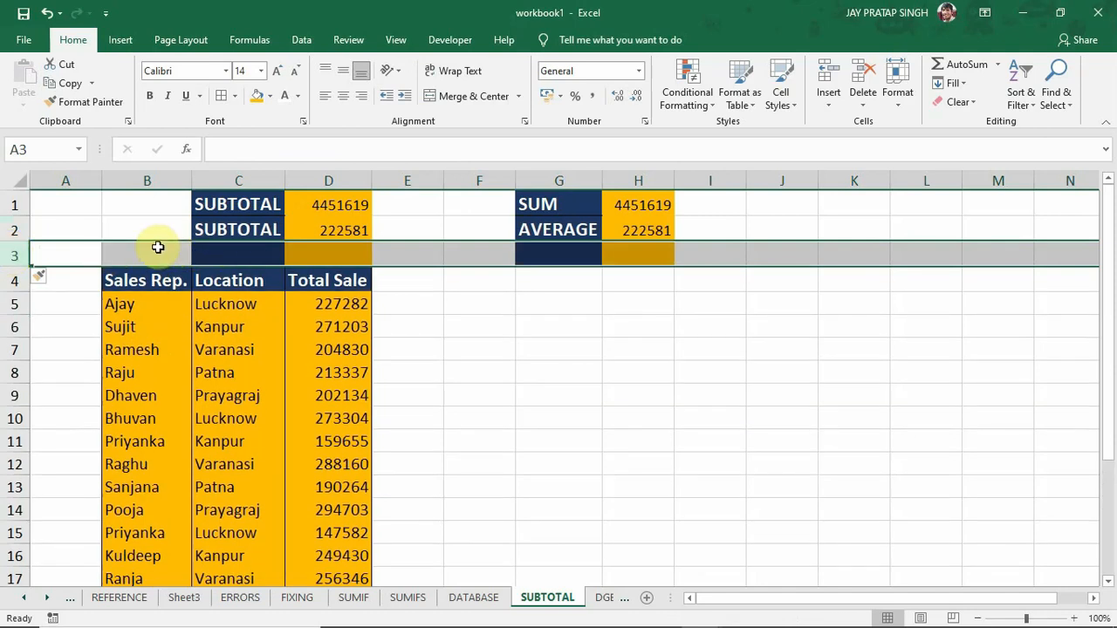
pyautogui.click(785, 98)
pyautogui.click(638, 141)
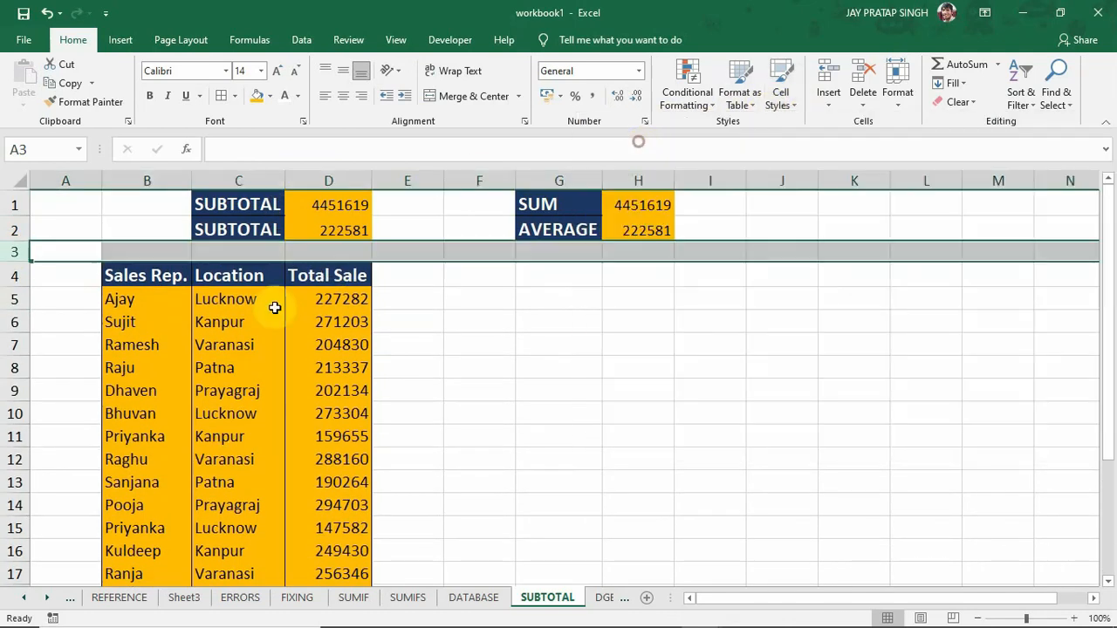
pyautogui.click(164, 306)
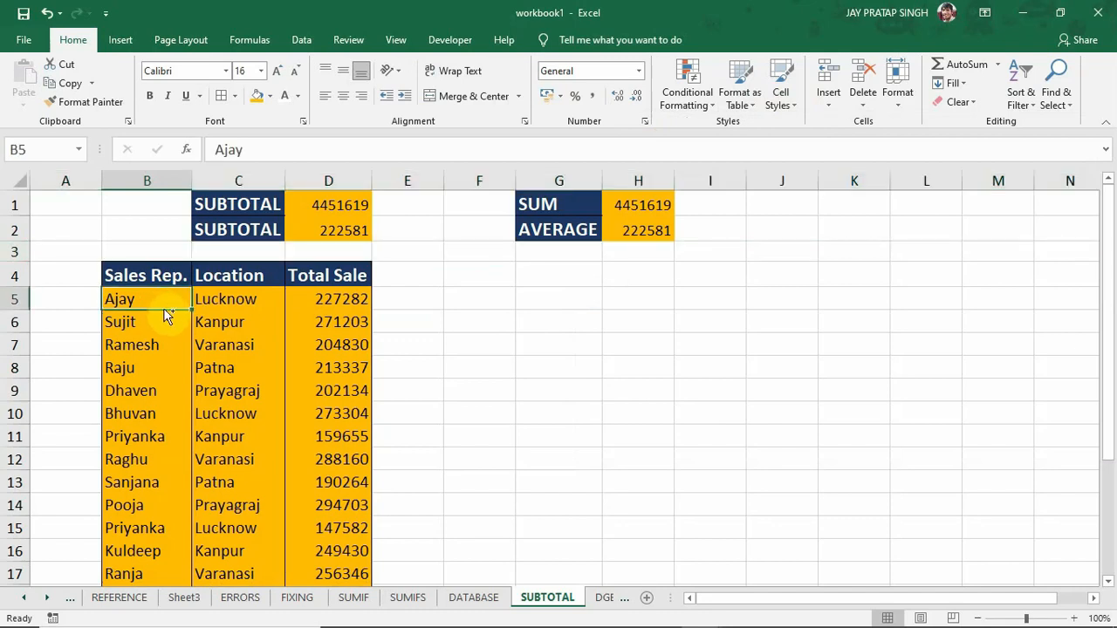
pyautogui.hotkey('ctrl', 'shift', 'l')
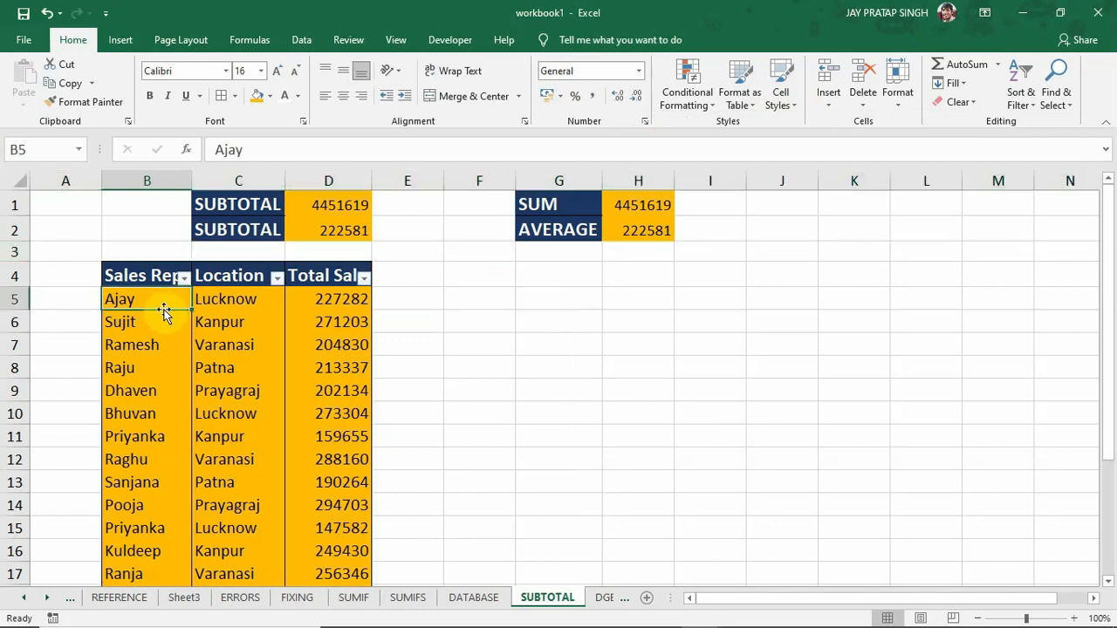
pyautogui.hotkey('ctrl', 'shift', 'l')
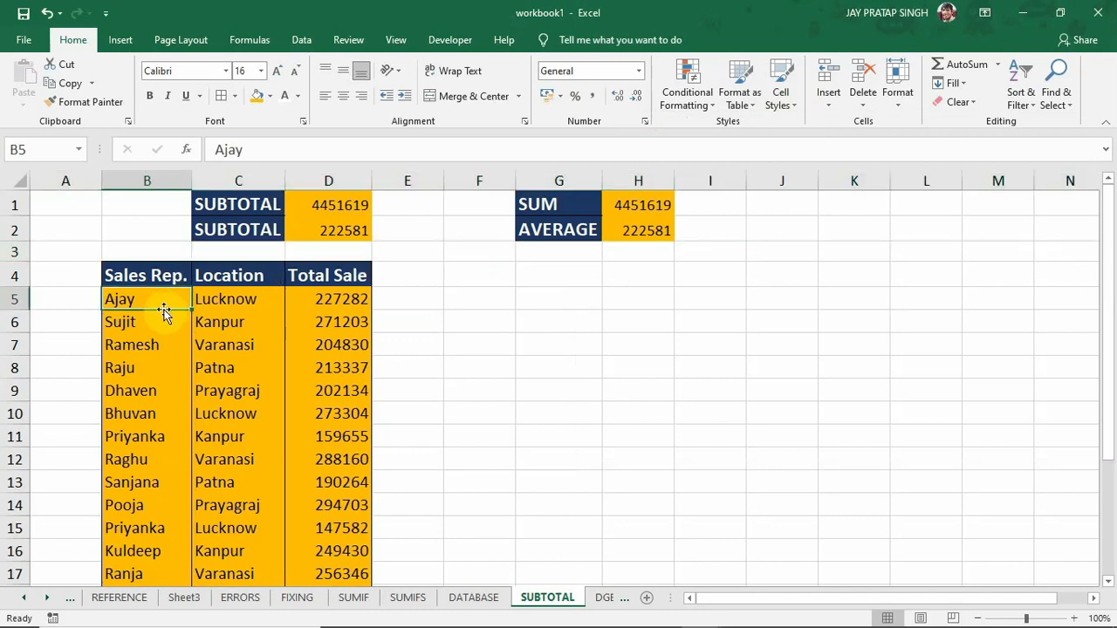
# - Check which Total Sale cells the SUBTOTAL formula in D2 references since the row insertion
pyautogui.doubleClick(332, 226)
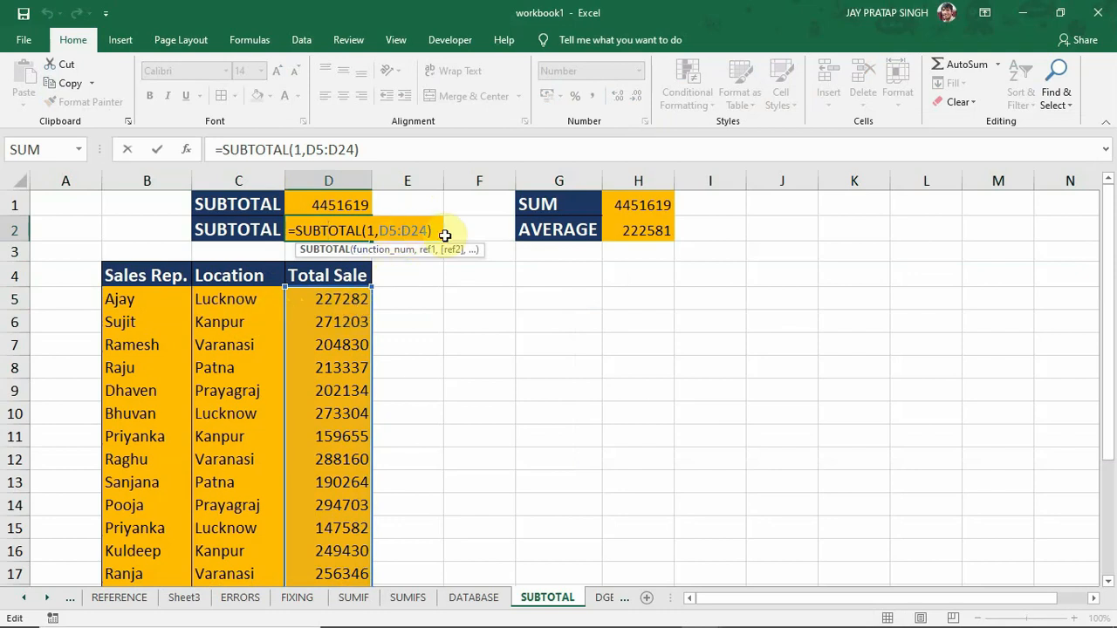
pyautogui.scroll(-6, 1112, 572)
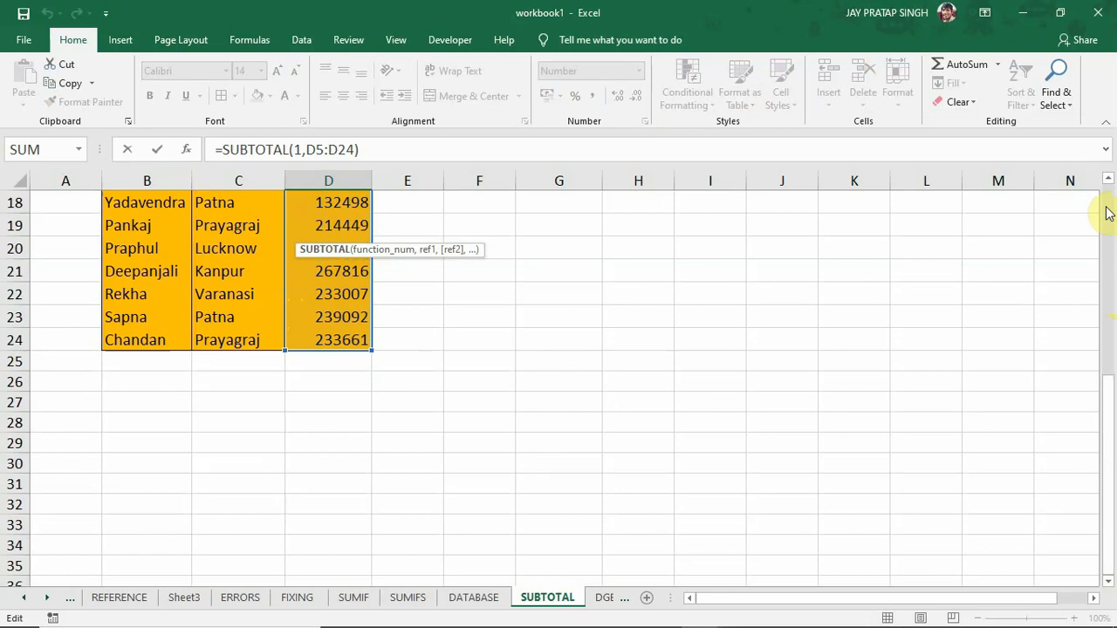
pyautogui.scroll(6, 1106, 213)
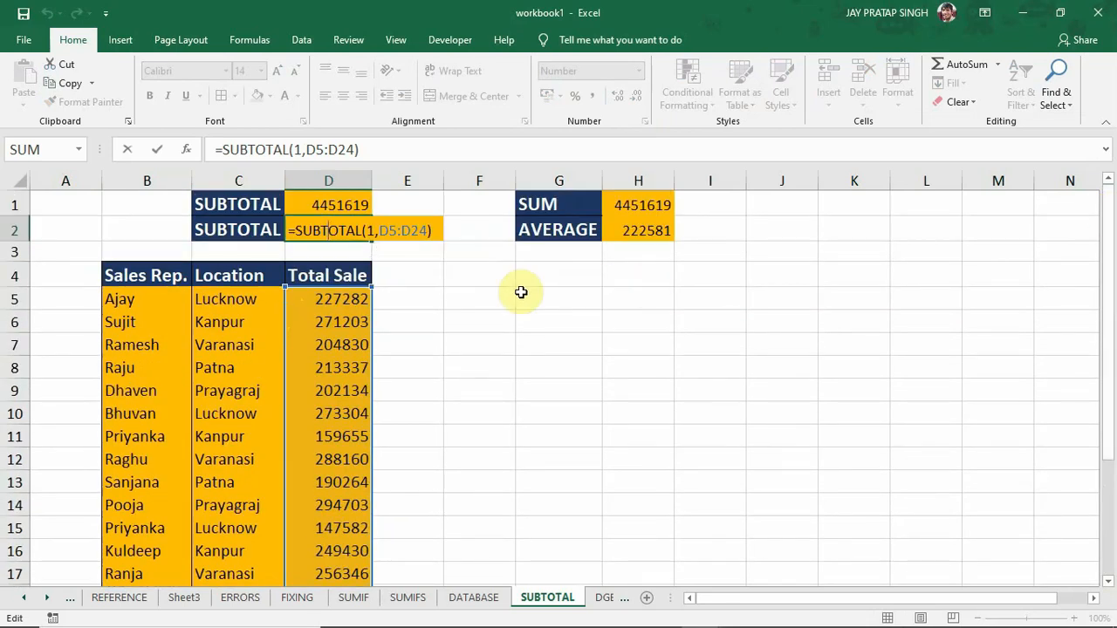
pyautogui.press('Return')
pyautogui.click(306, 299)
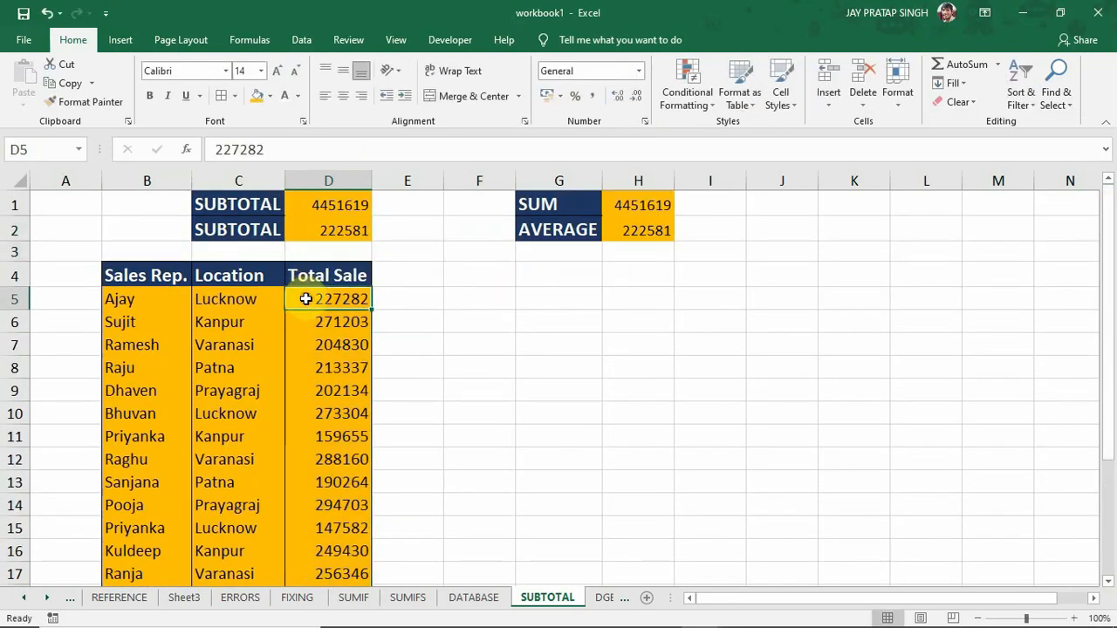
# - Add filters to the sales table header and filter the Location column to show only Lucknow
pyautogui.click(240, 305)
pyautogui.hotkey('ctrl', 'shift', 'l')
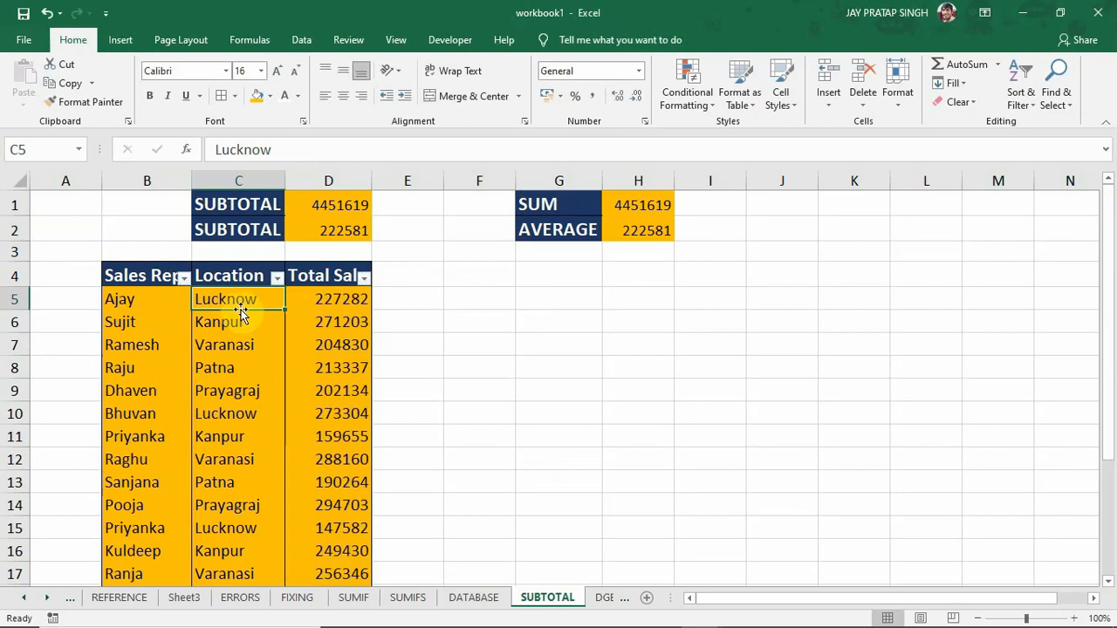
pyautogui.click(278, 278)
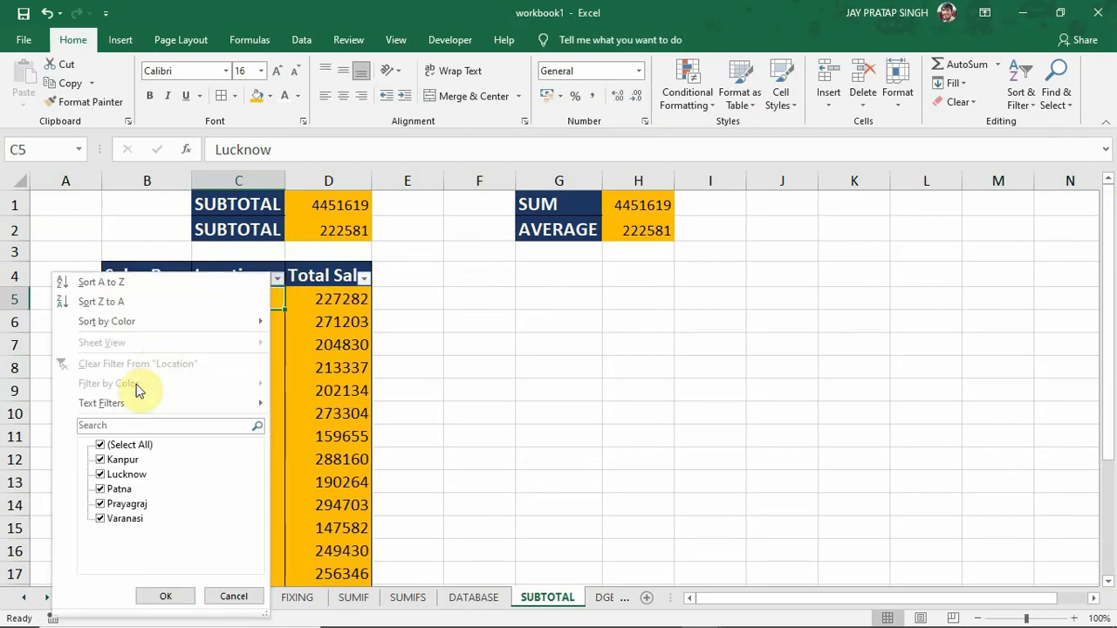
pyautogui.click(101, 445)
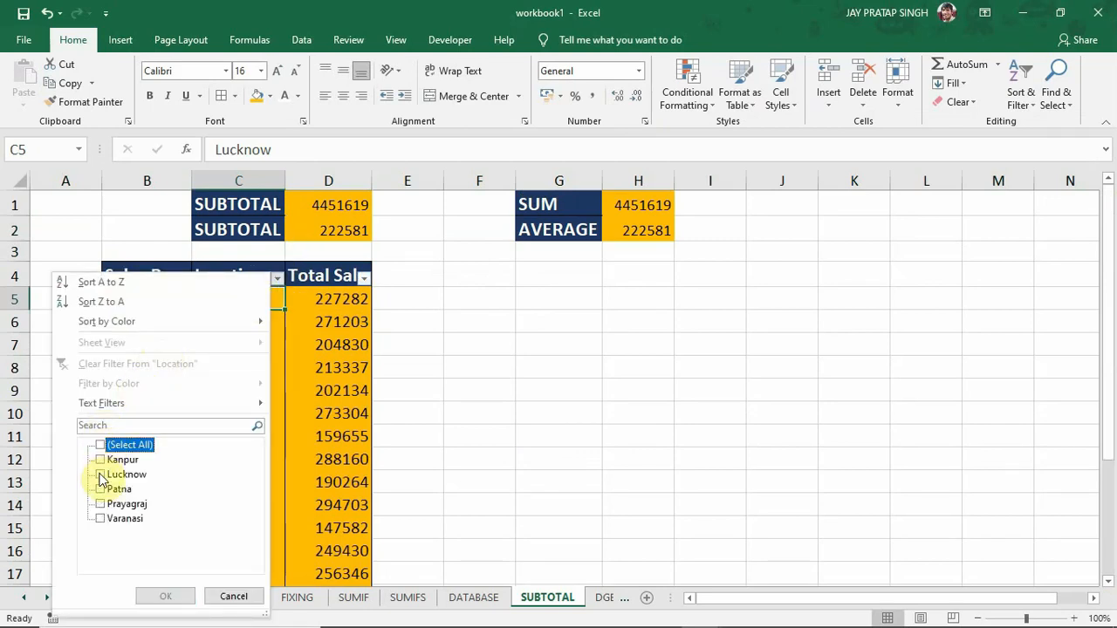
pyautogui.click(101, 474)
pyautogui.click(168, 596)
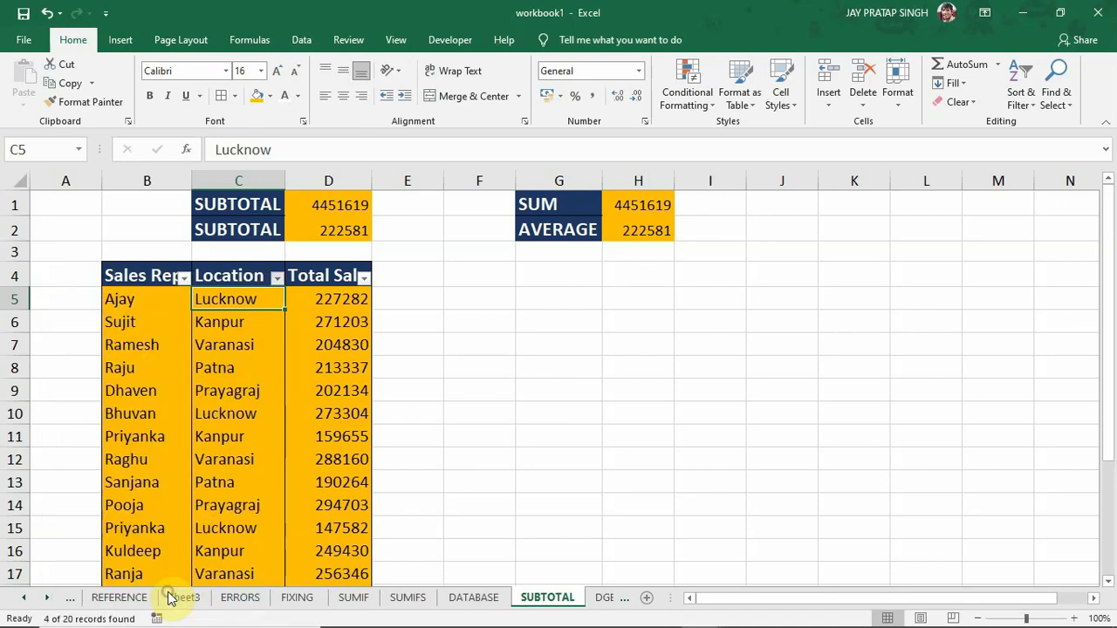
# - Compare the SUBTOTAL formulas in D1 and D2 with the AVERAGE formula in H2 under the Lucknow filter
pyautogui.click(306, 227)
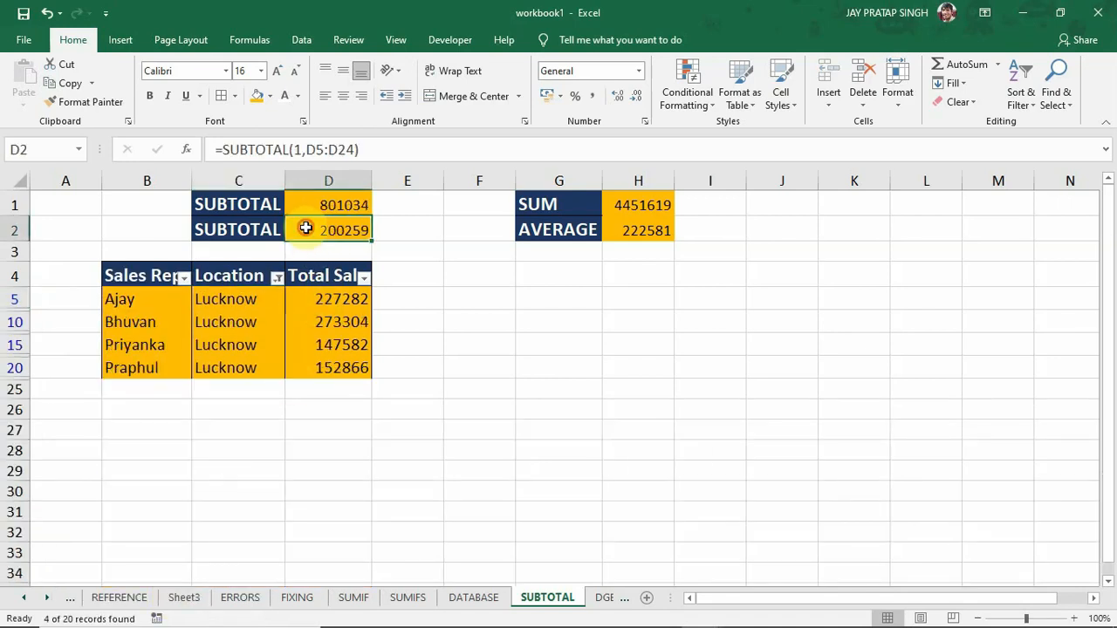
pyautogui.click(623, 228)
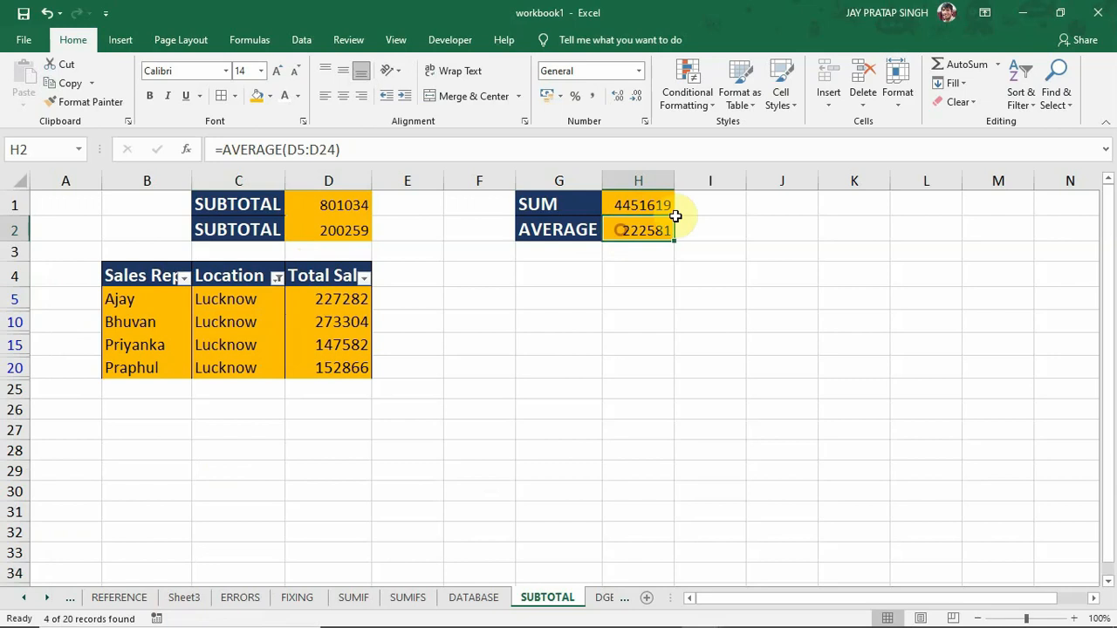
pyautogui.click(308, 232)
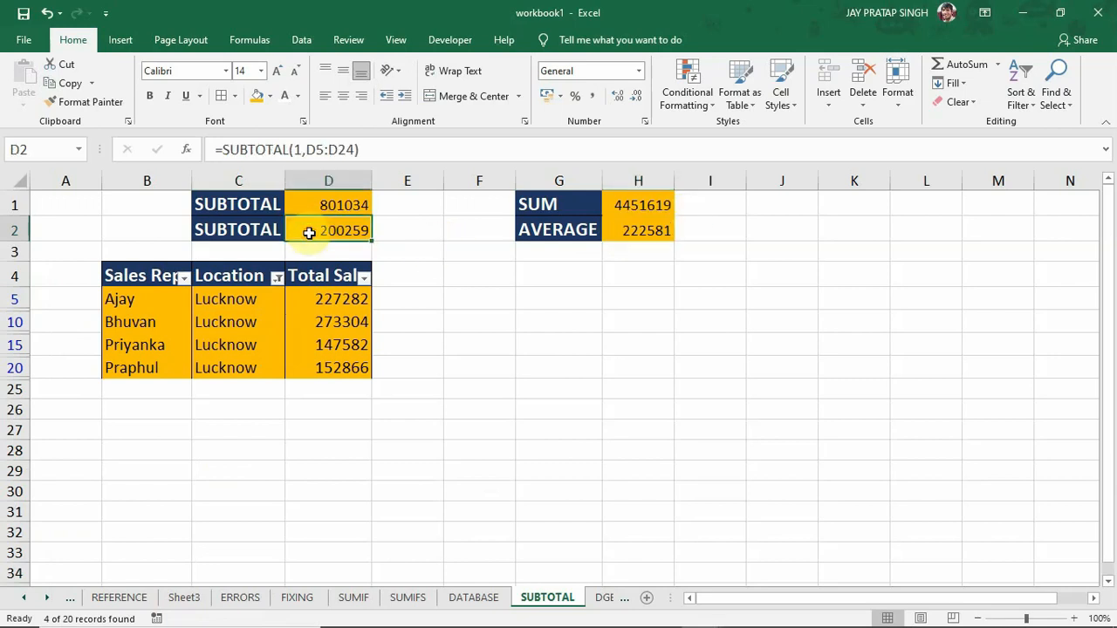
pyautogui.click(302, 204)
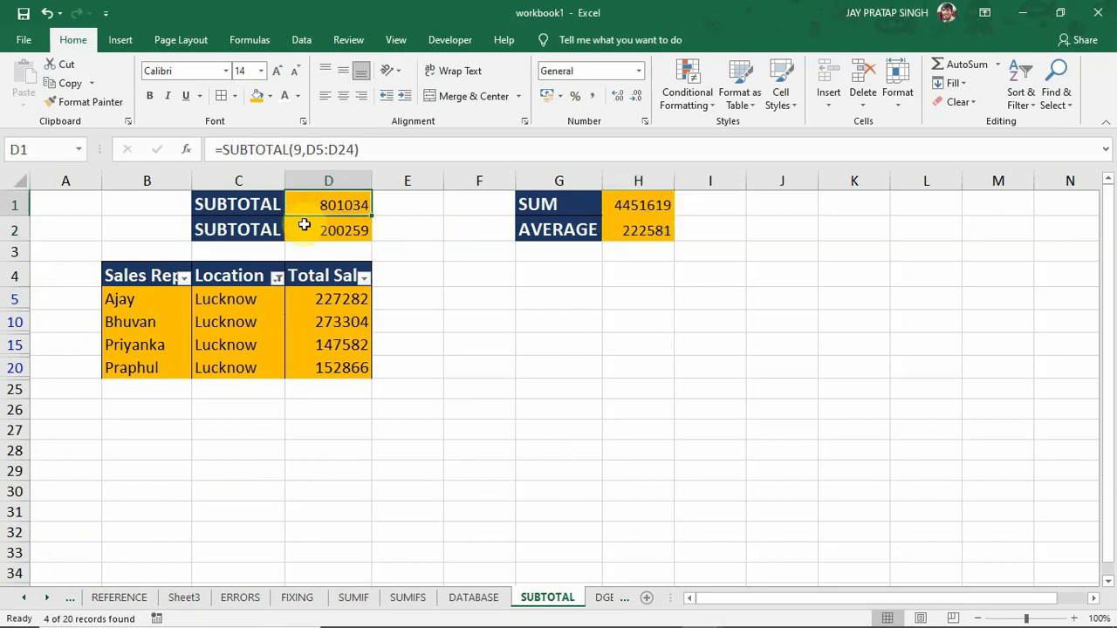
pyautogui.click(305, 231)
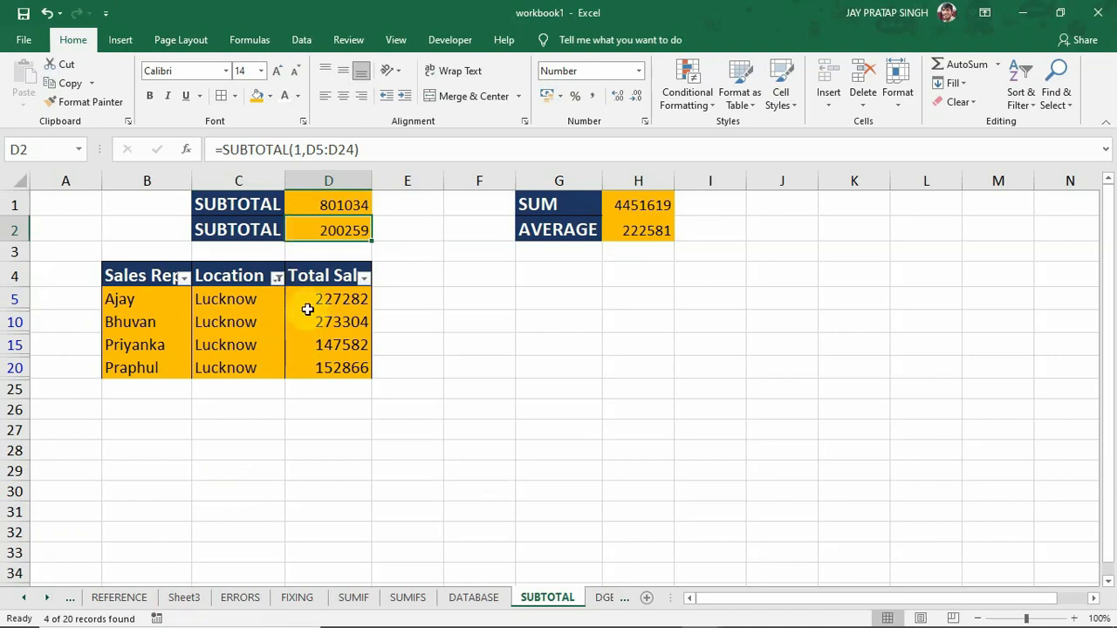
# - Check the sum and average of the visible Lucknow Total Sale cells against the SUBTOTAL average in D2
pyautogui.moveTo(305, 299); pyautogui.dragTo(304, 369)
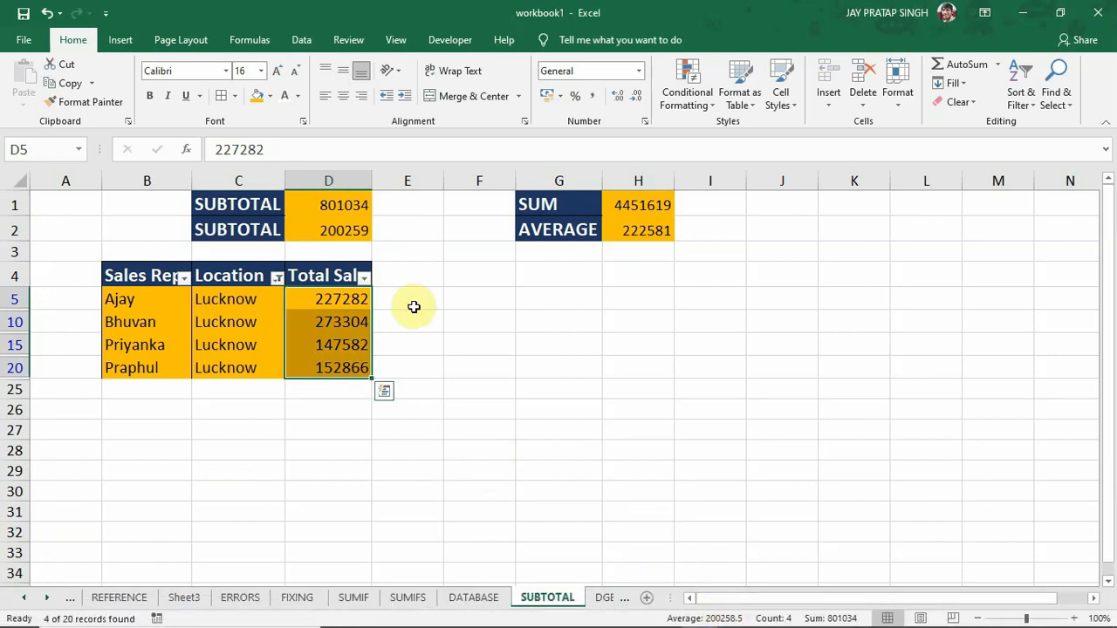
pyautogui.click(300, 228)
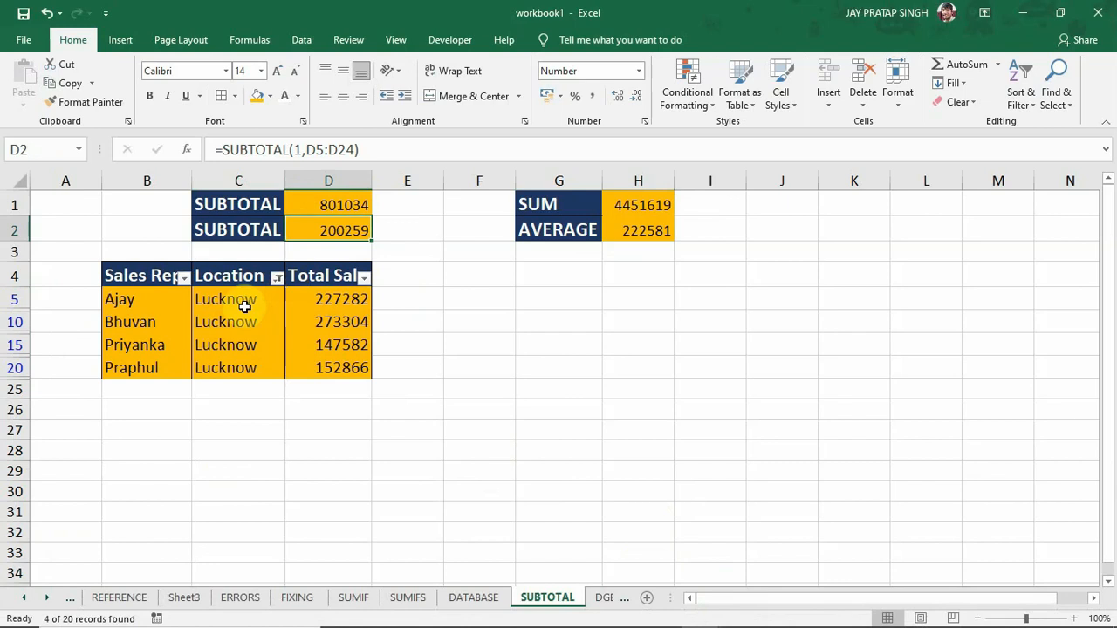
pyautogui.click(208, 312)
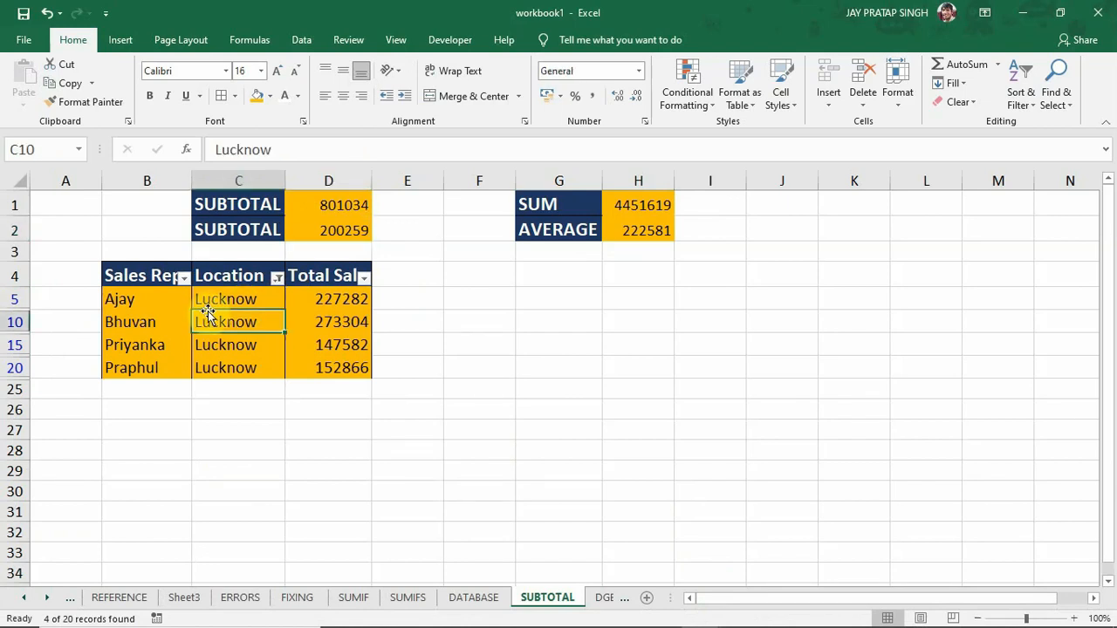